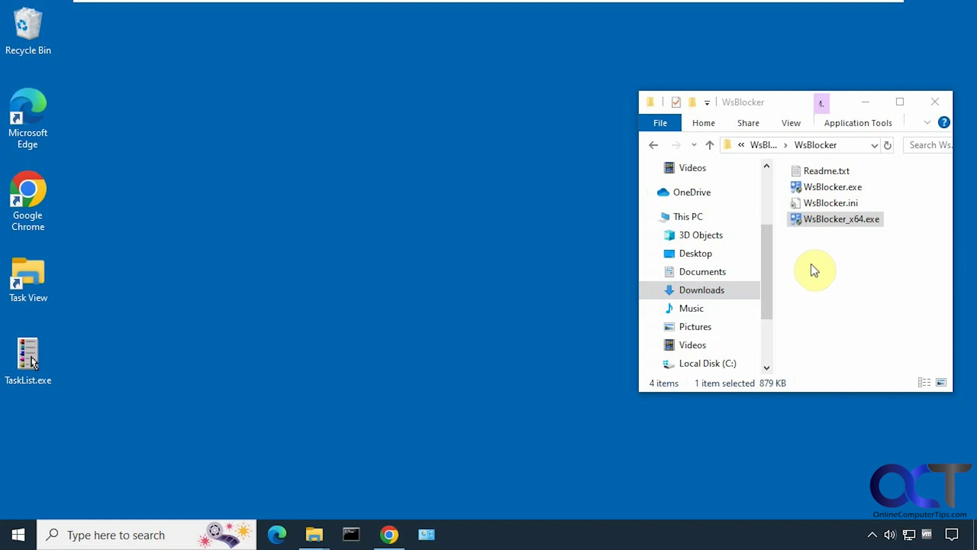
# Step: Launch WsBlocker_x64 as administrator, apply 3 - Block Settings Pages, and try opening Settings
pyautogui.doubleClick(837, 220)
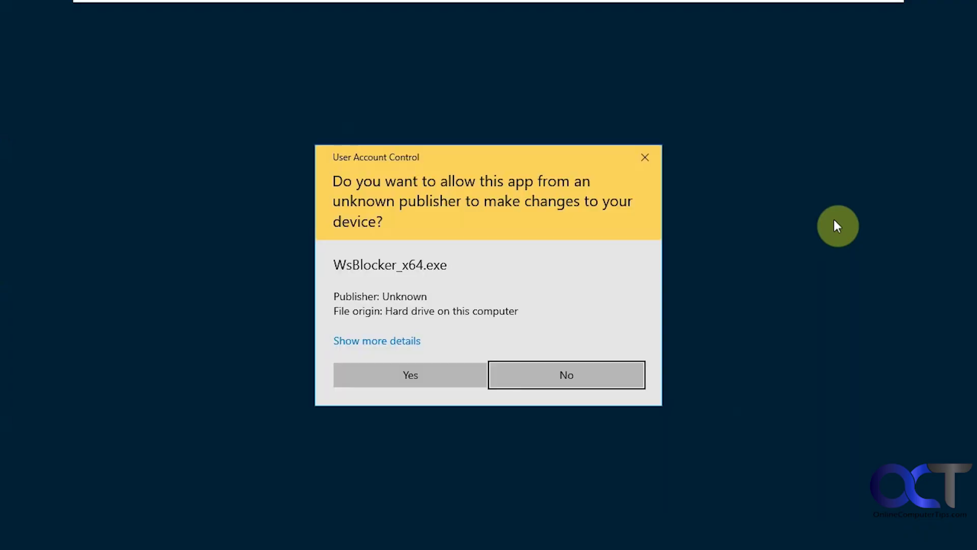
pyautogui.click(469, 377)
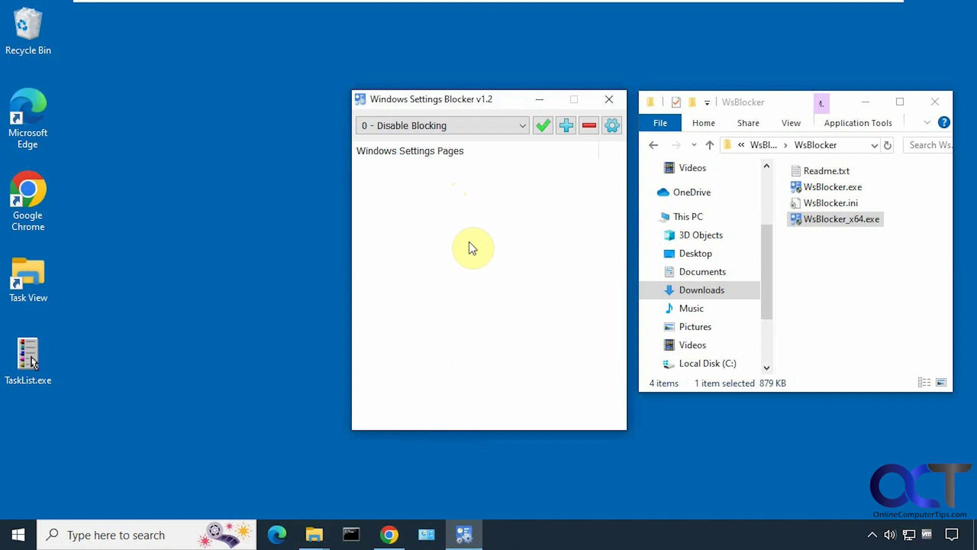
pyautogui.click(522, 128)
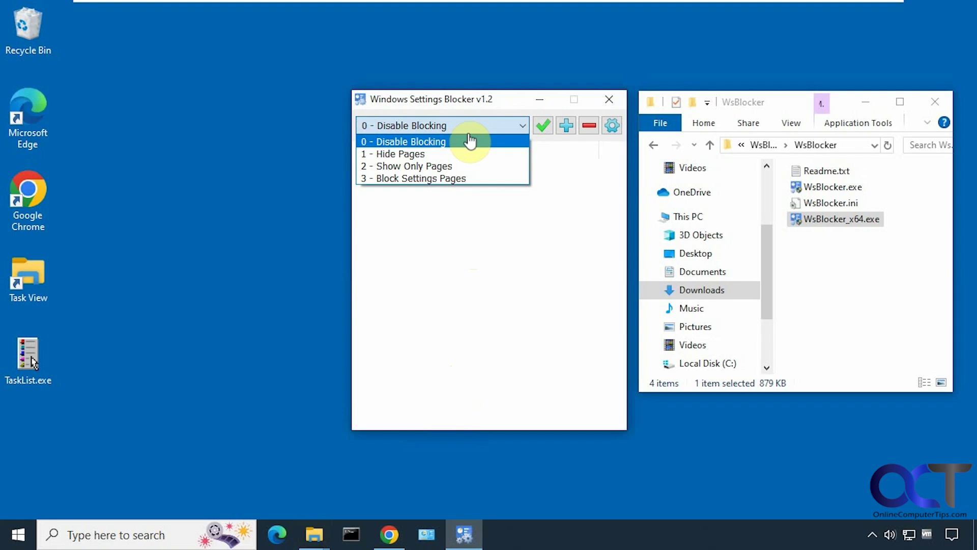
pyautogui.click(447, 178)
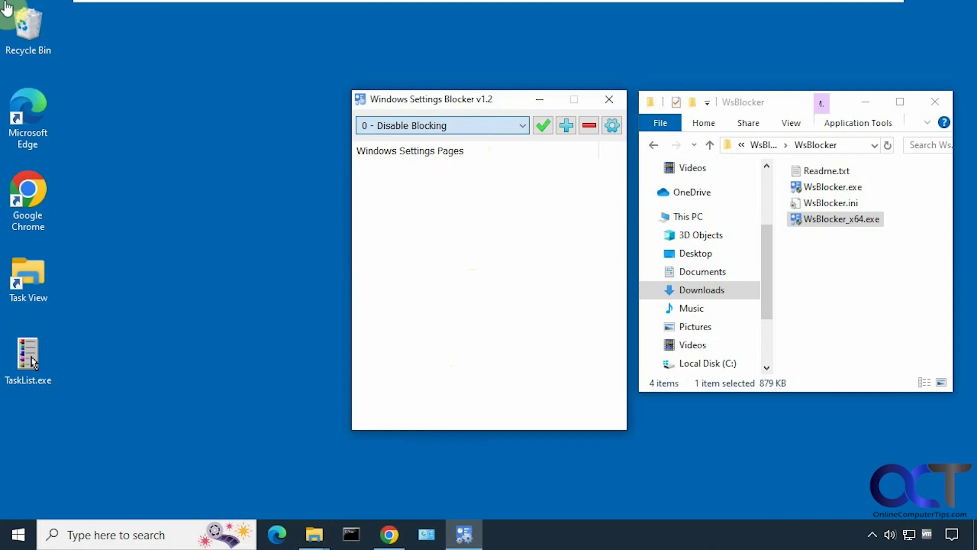
pyautogui.click(542, 126)
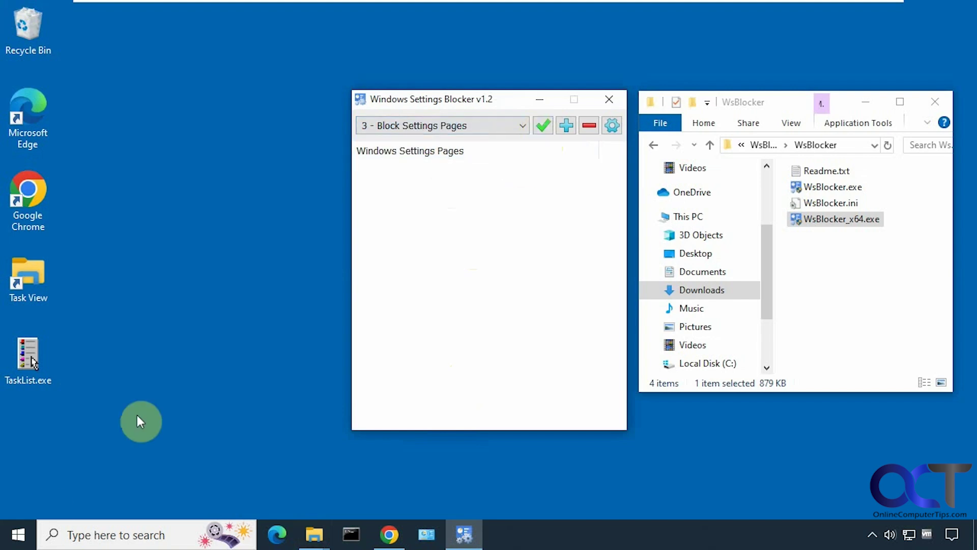
pyautogui.click(18, 540)
pyautogui.click(22, 466)
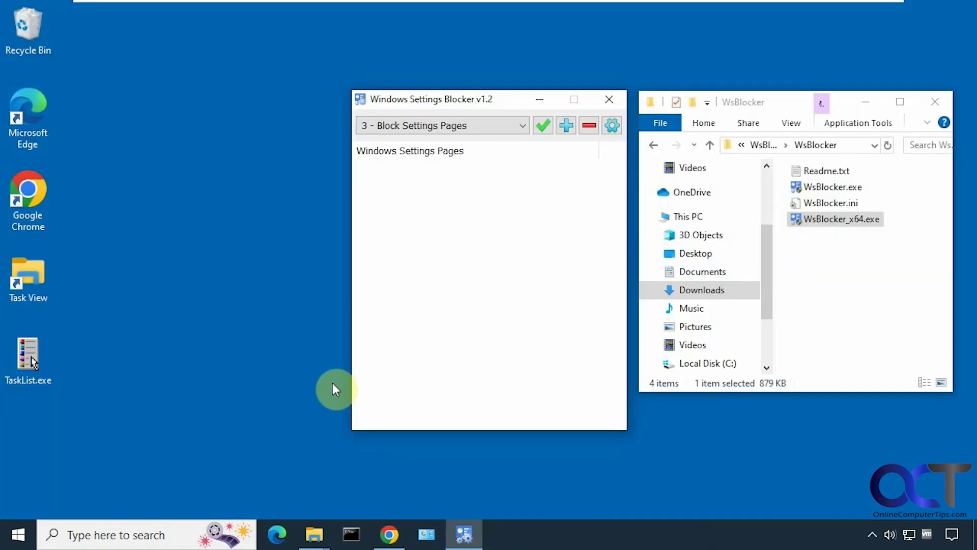
# Step: Switch to 0 - Disable Blocking, then open Settings' System Display page and close Settings
pyautogui.click(524, 126)
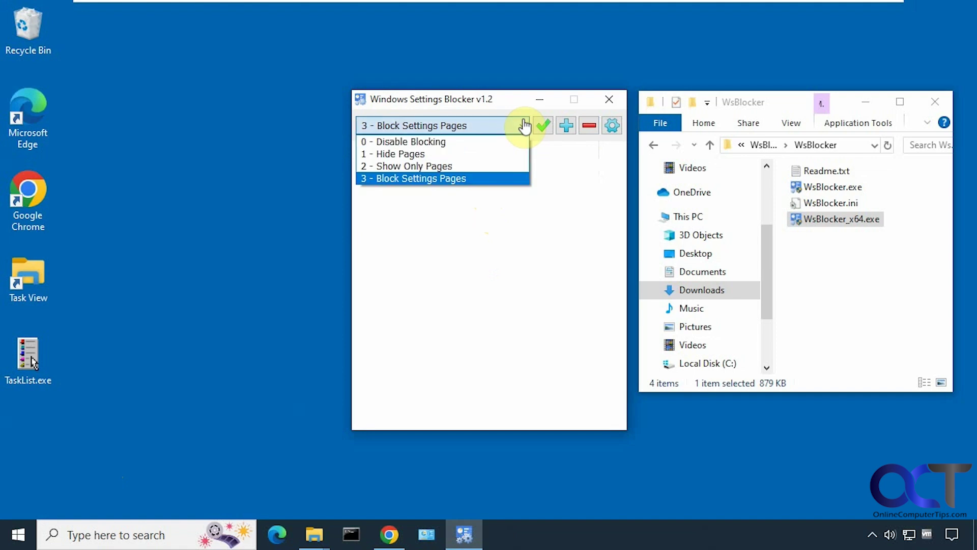
pyautogui.click(454, 142)
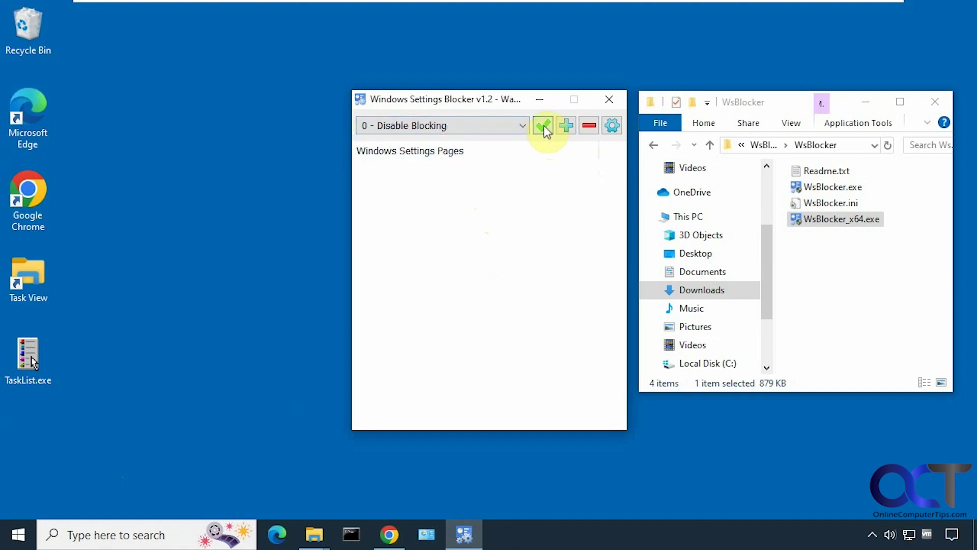
pyautogui.click(18, 534)
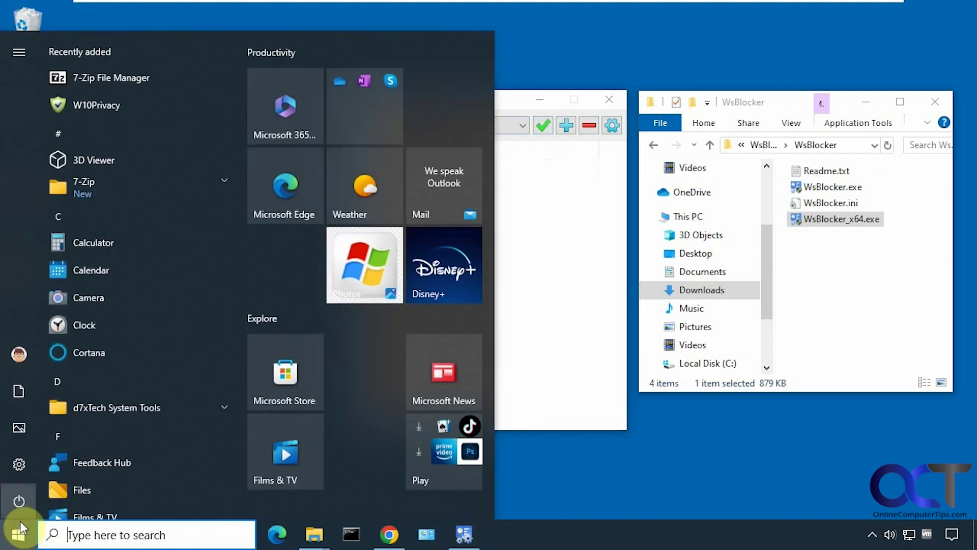
pyautogui.click(27, 466)
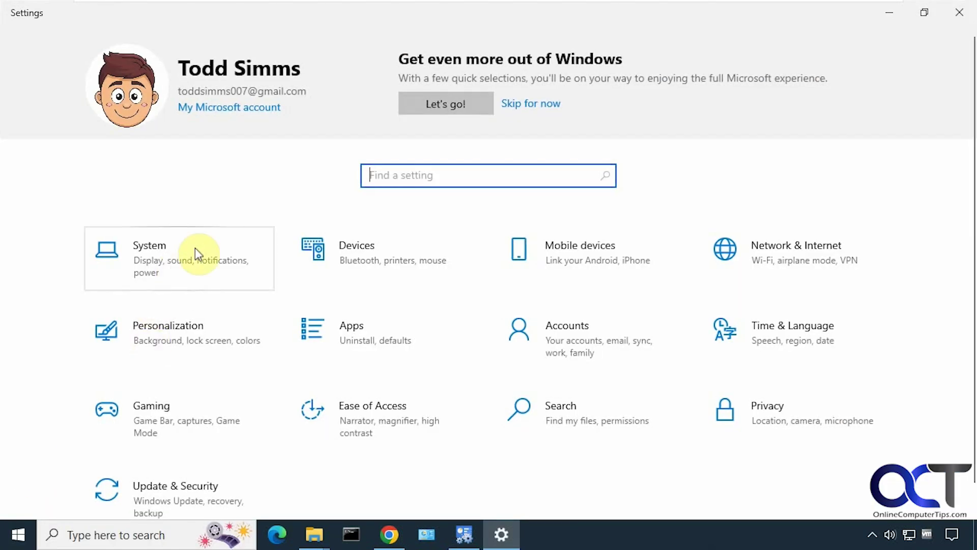
pyautogui.click(166, 255)
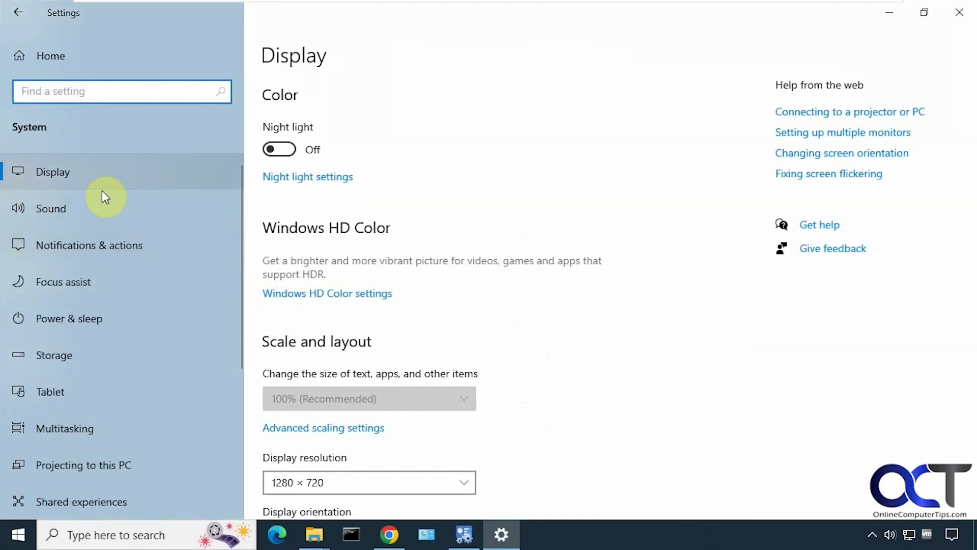
pyautogui.click(959, 13)
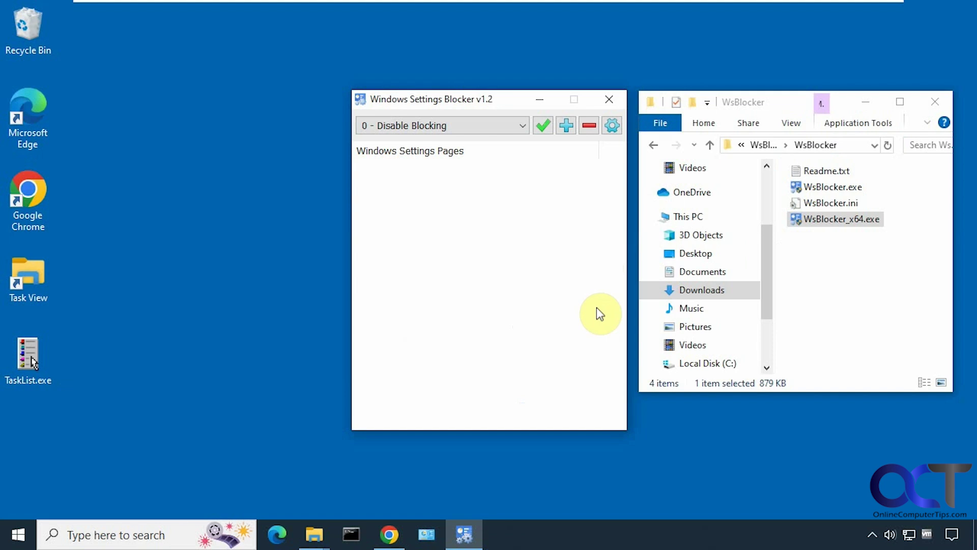
# Step: Apply 1 - Hide Pages mode with the display page on the hidden list
pyautogui.click(520, 127)
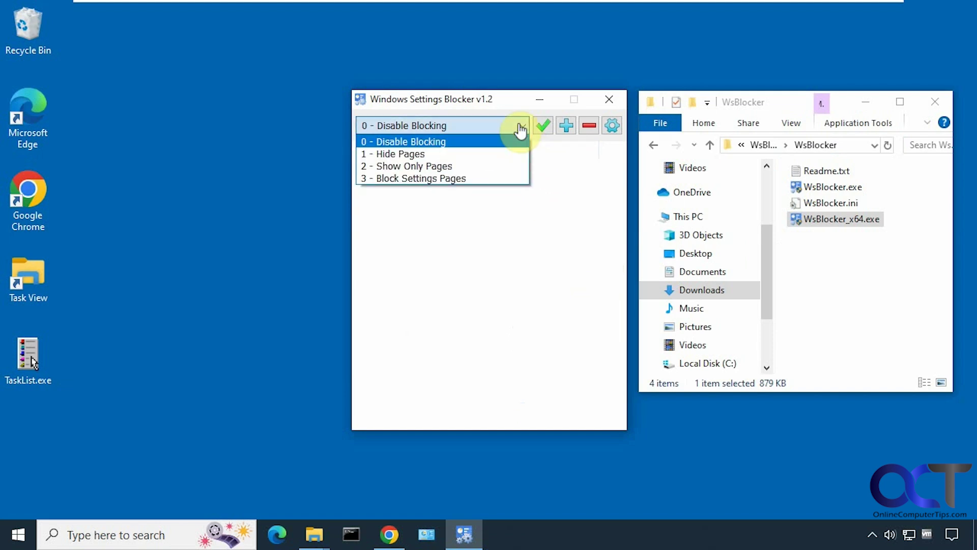
pyautogui.click(472, 154)
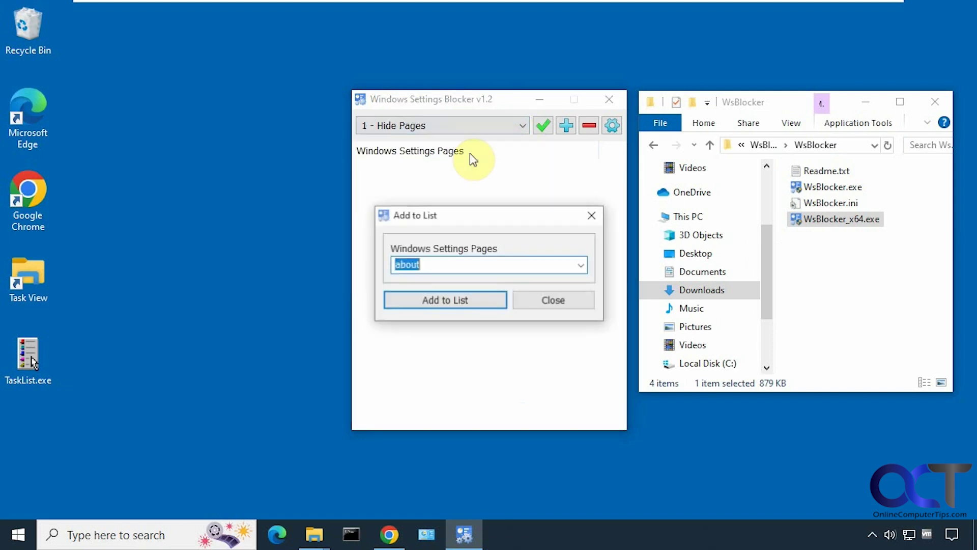
pyautogui.click(584, 272)
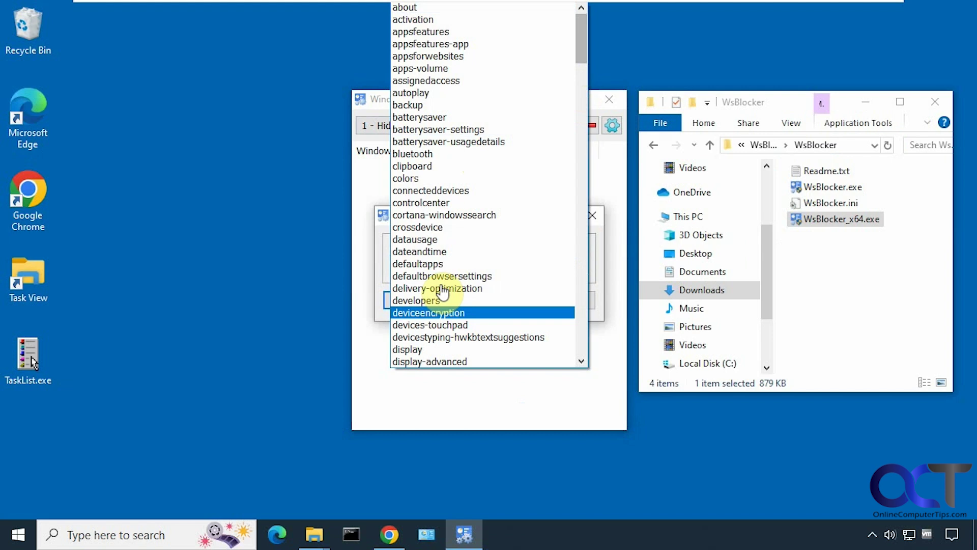
pyautogui.click(432, 349)
pyautogui.click(458, 312)
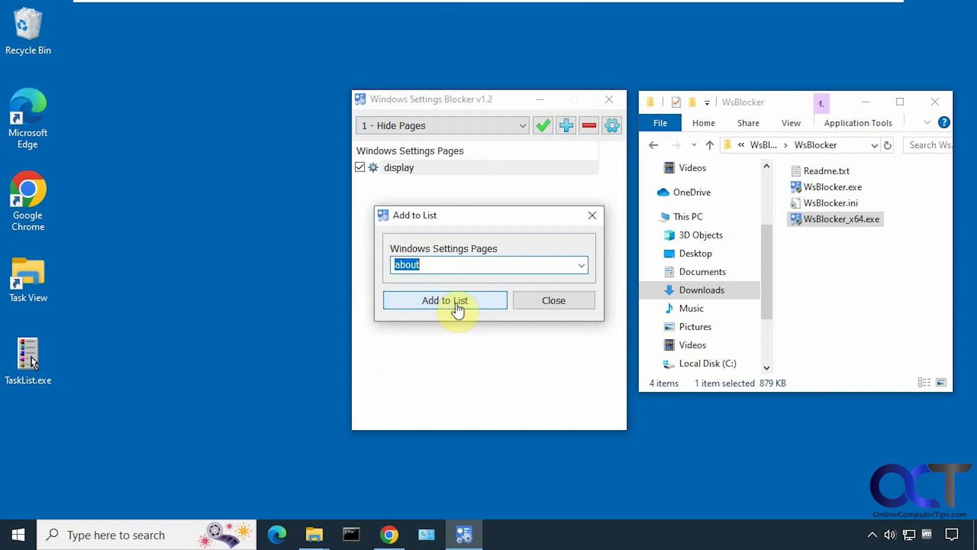
pyautogui.click(531, 304)
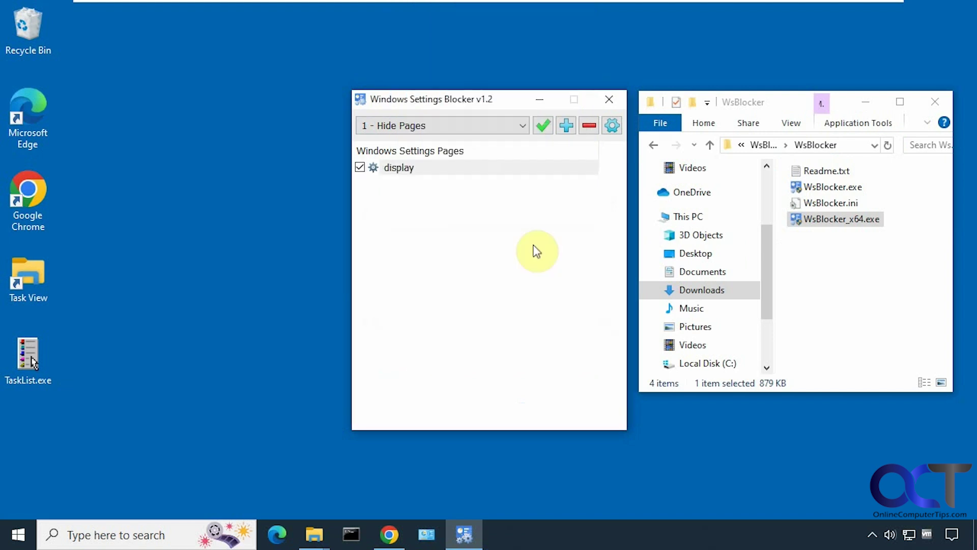
pyautogui.click(541, 133)
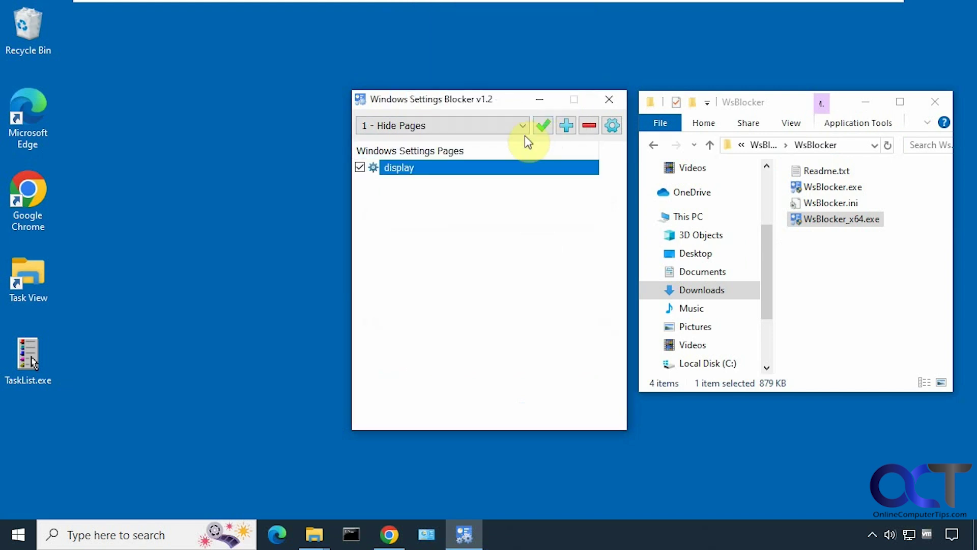
# Step: Open Settings' System section to confirm Display is hidden, then close Settings
pyautogui.click(15, 536)
pyautogui.click(18, 467)
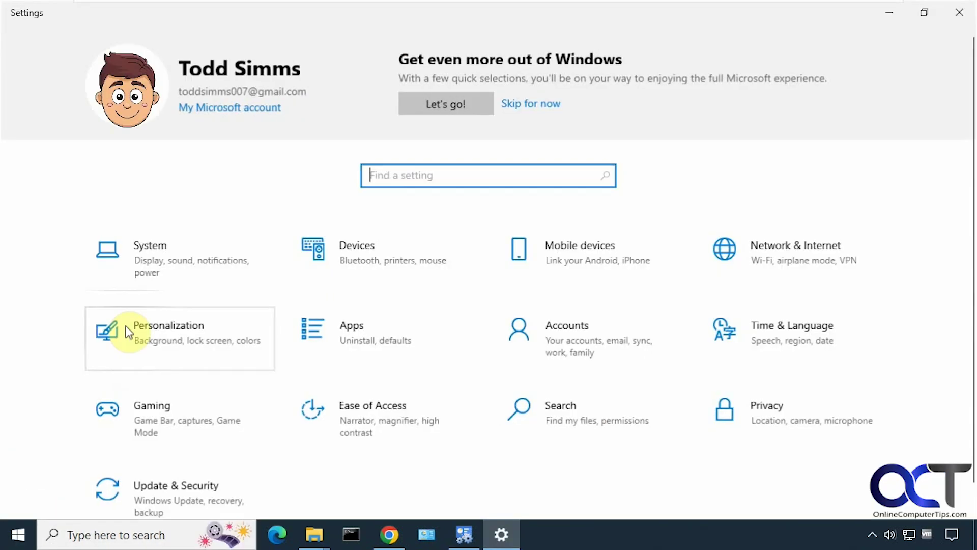
pyautogui.click(167, 266)
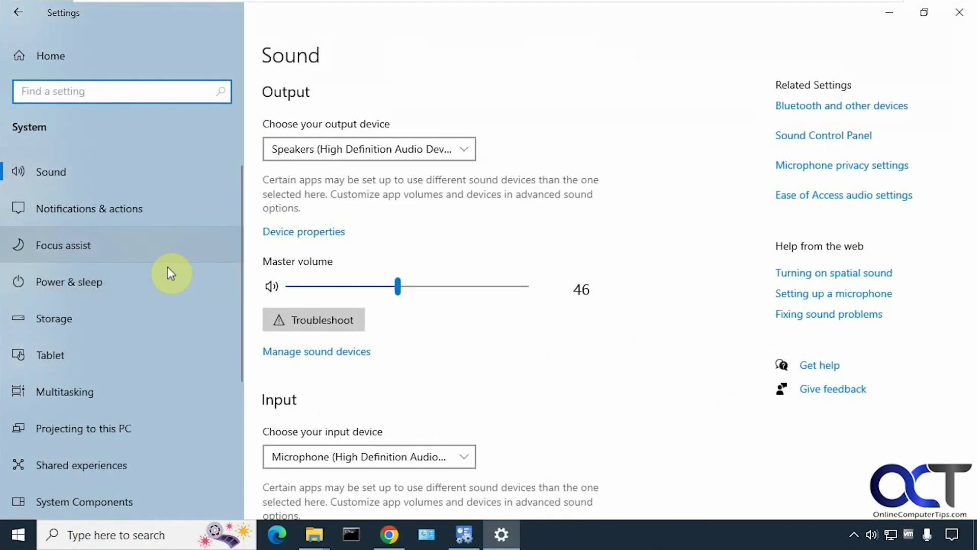
pyautogui.click(950, 16)
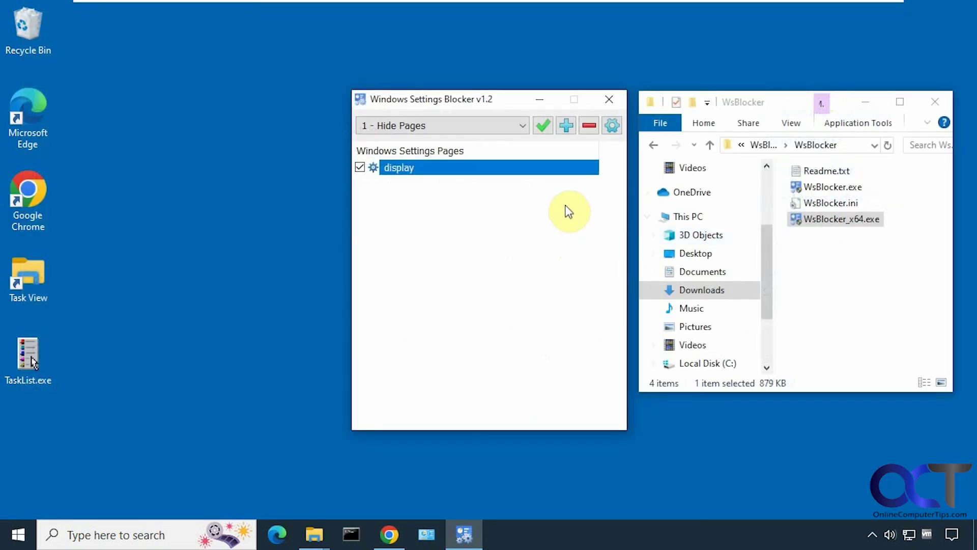
# Step: Add the fonts page to the hidden list alongside display and apply it
pyautogui.click(560, 130)
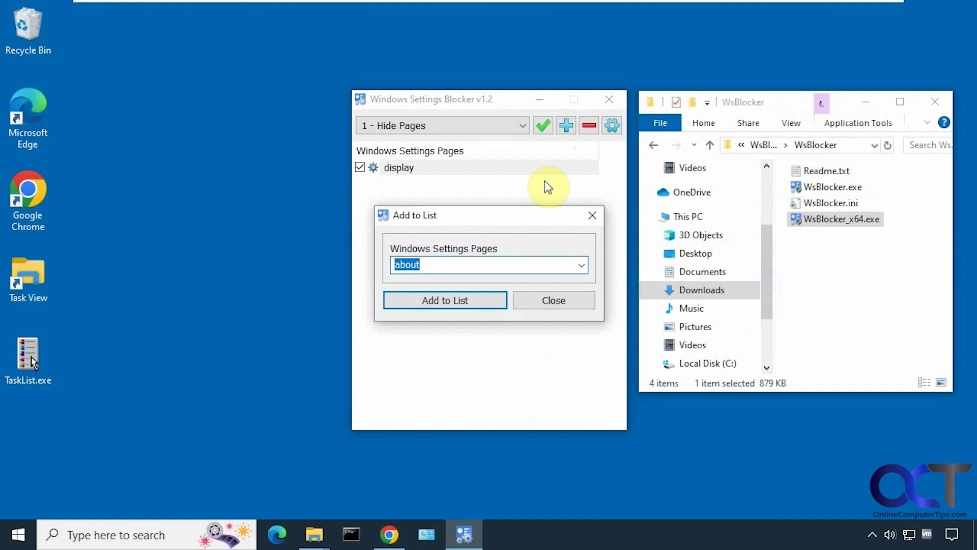
pyautogui.click(578, 269)
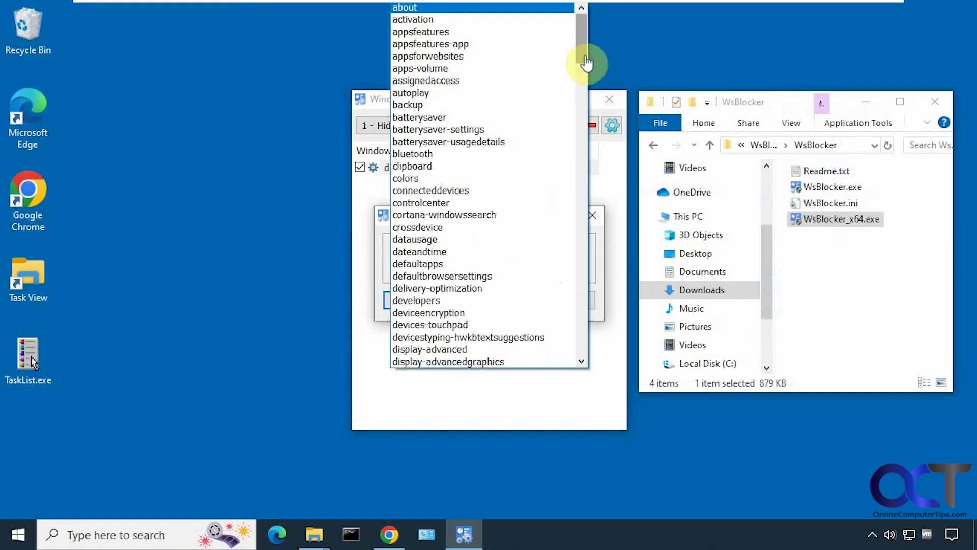
pyautogui.moveTo(588, 65); pyautogui.dragTo(586, 113)
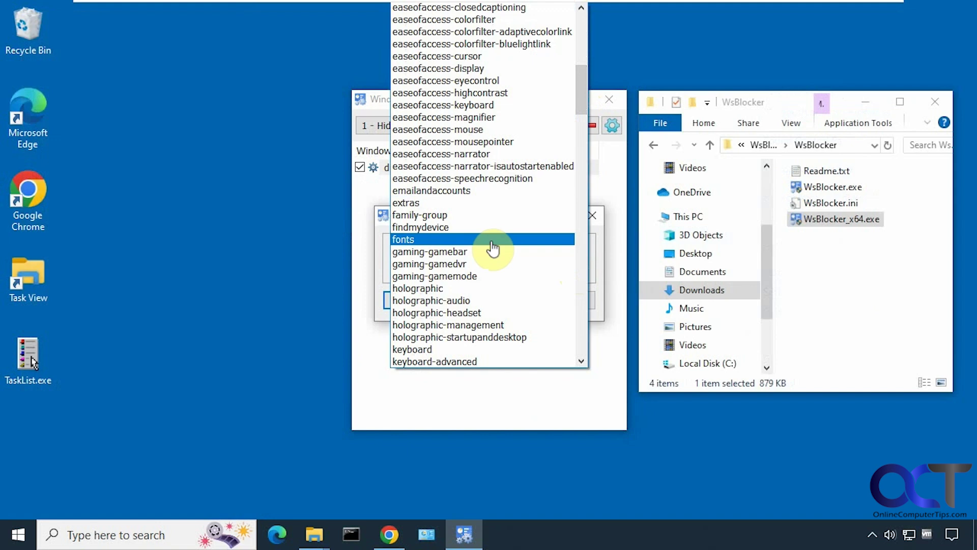
pyautogui.click(492, 247)
pyautogui.click(460, 304)
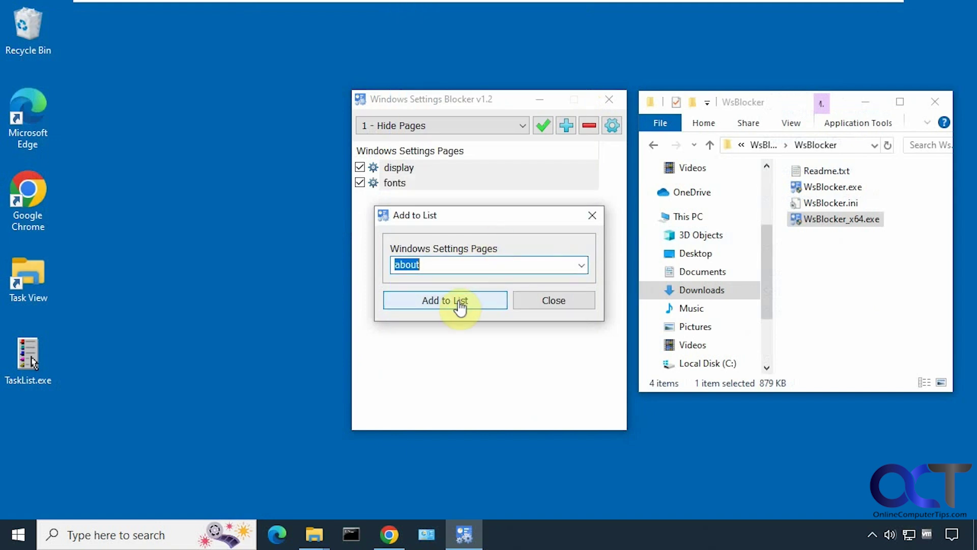
pyautogui.click(539, 301)
pyautogui.click(543, 125)
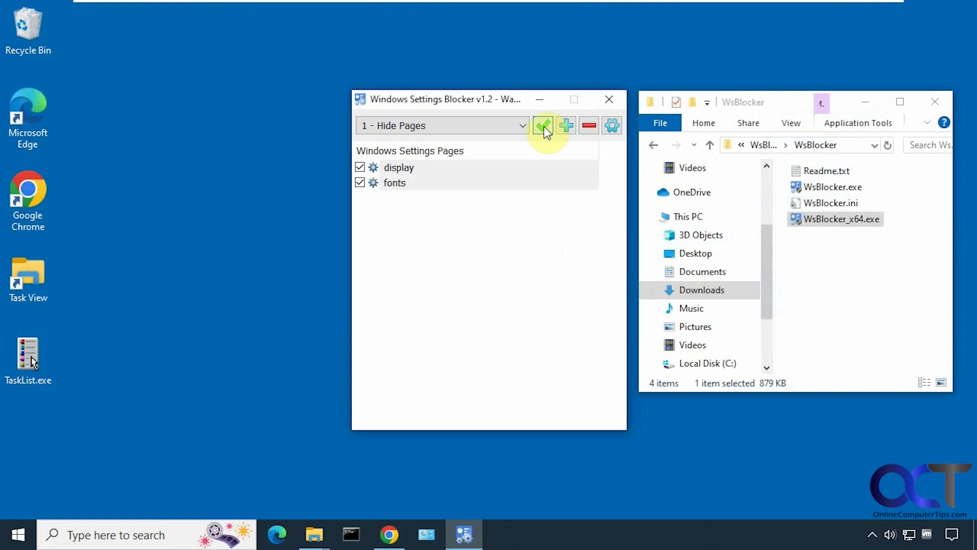
# Step: Search Settings for 'fonts' and try opening the Font settings result
pyautogui.click(18, 535)
pyautogui.click(20, 468)
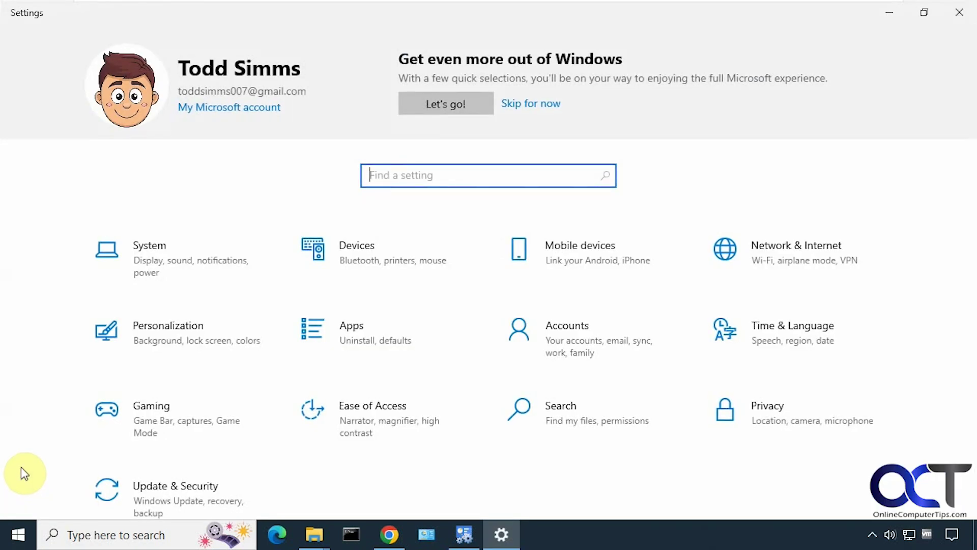
pyautogui.write('fonts')
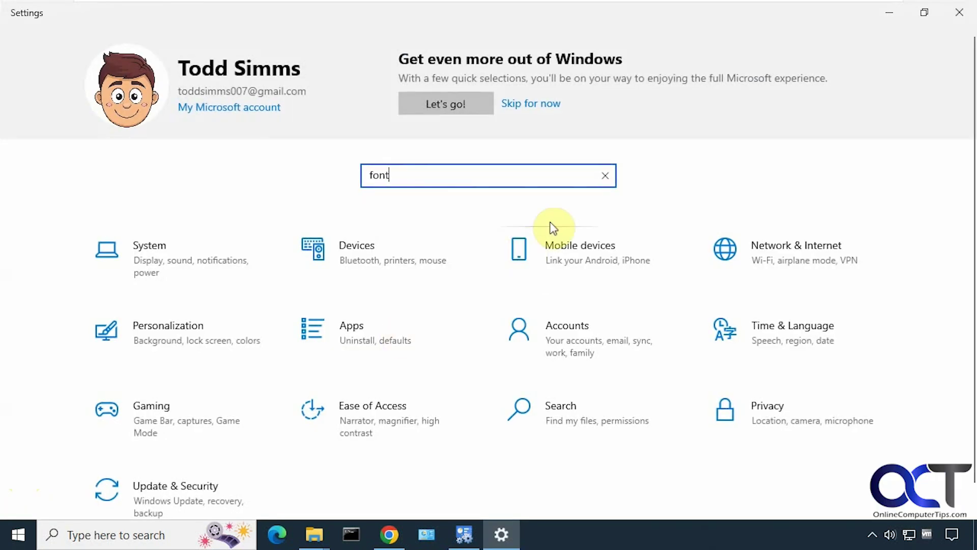
pyautogui.click(509, 207)
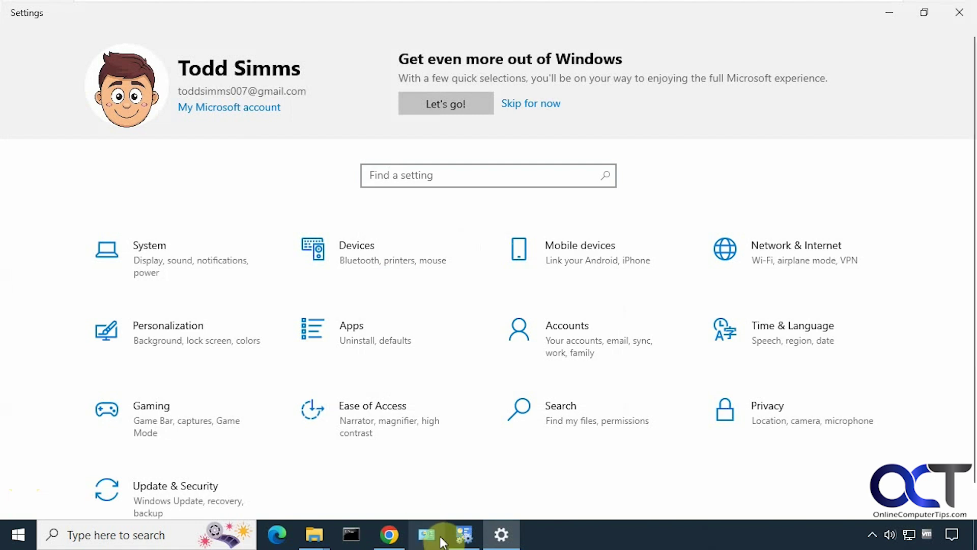
# Step: Remove fonts from the blocker's hidden list and apply the change
pyautogui.click(463, 534)
pyautogui.click(451, 184)
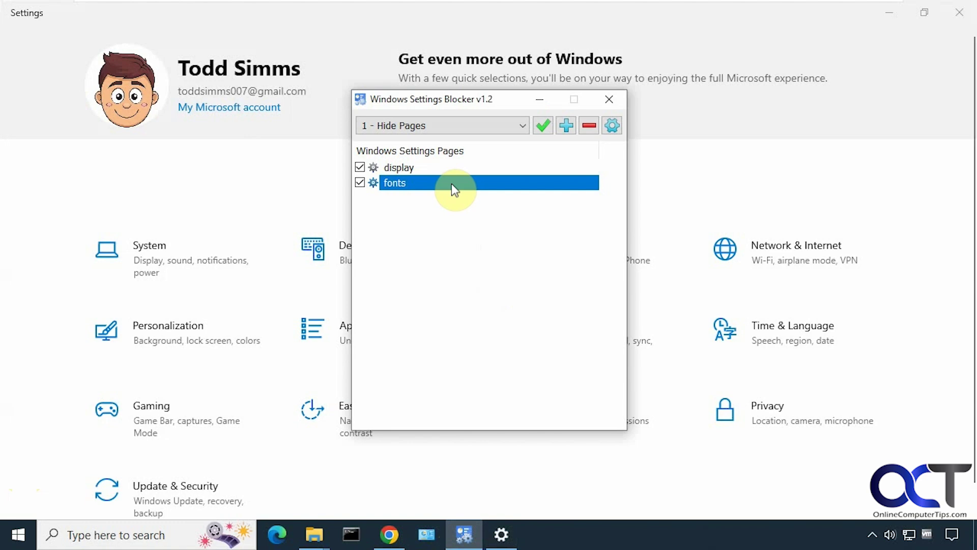
pyautogui.click(587, 127)
pyautogui.click(543, 127)
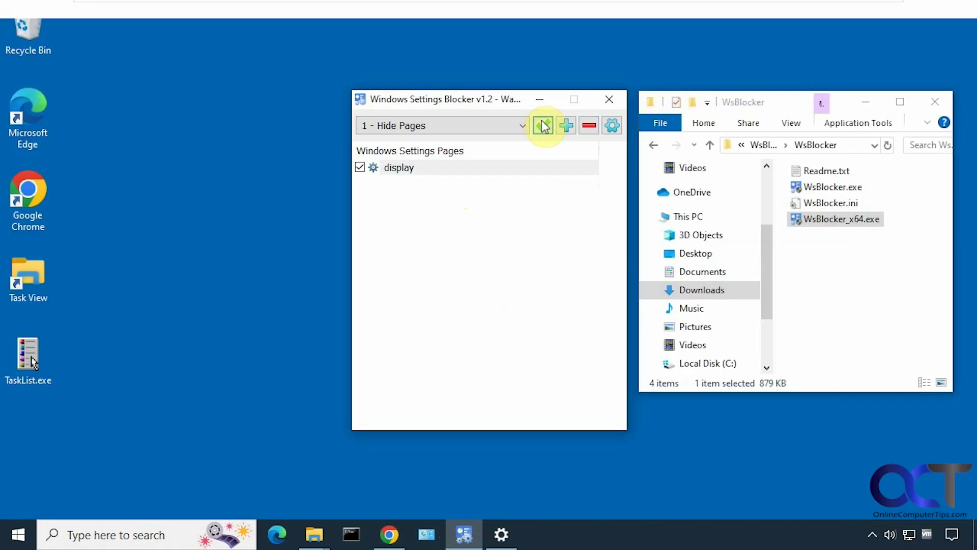
# Step: Search Settings for 'fonts', open the Font settings page, then close Settings
pyautogui.click(18, 534)
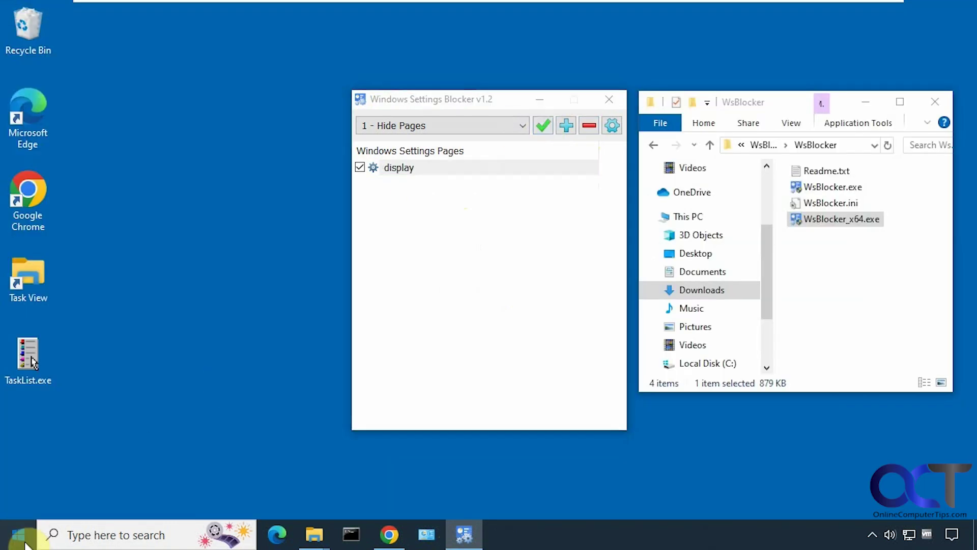
pyautogui.click(26, 458)
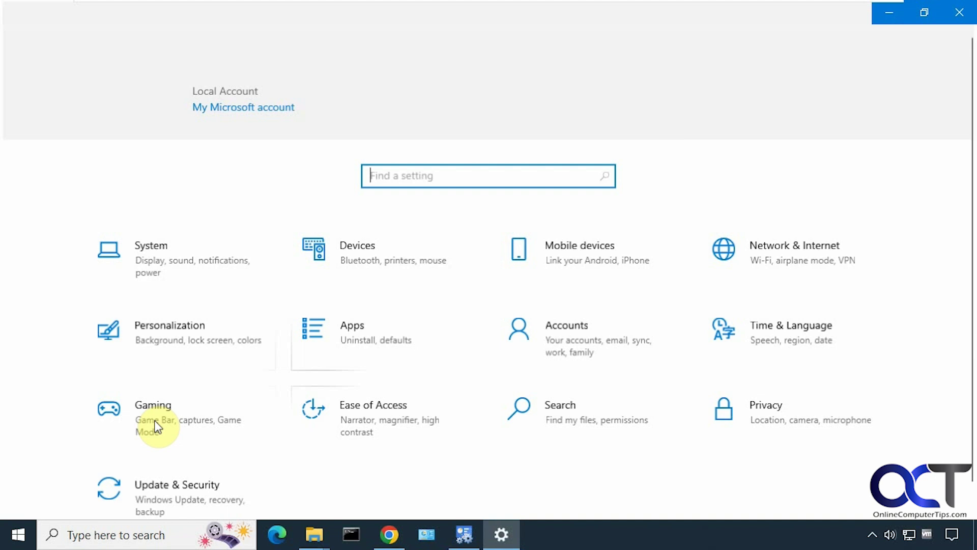
pyautogui.write('fonts')
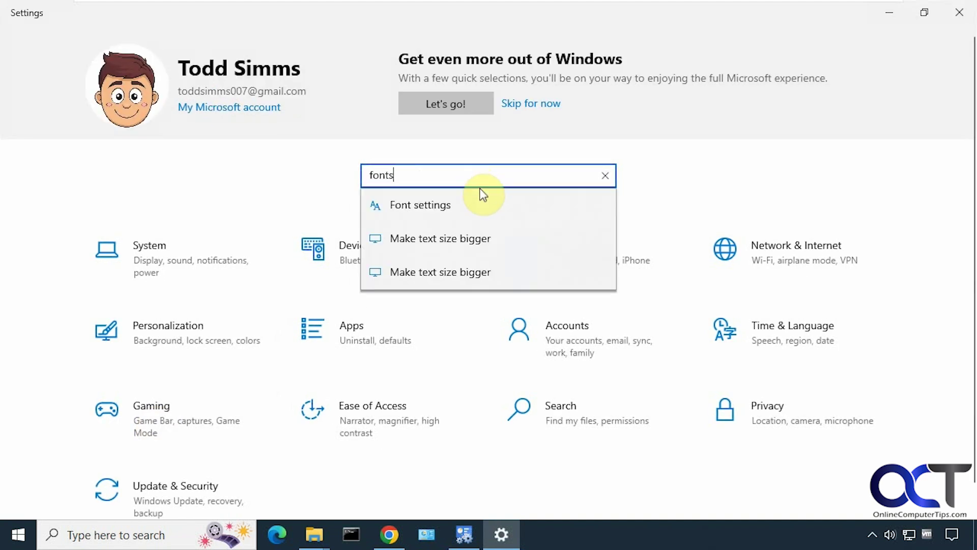
pyautogui.click(447, 203)
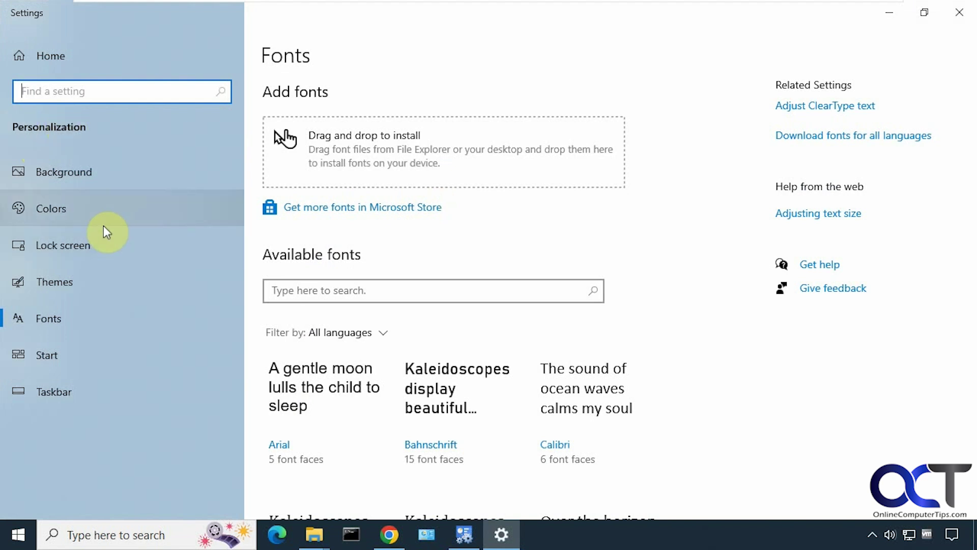
pyautogui.click(959, 12)
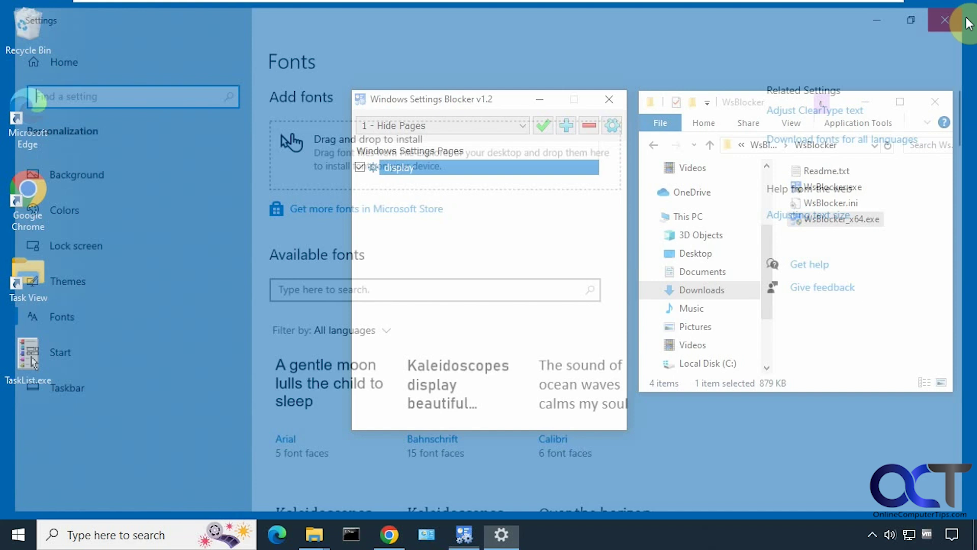
# Step: Remove display from the list, apply the empty list, and select 2 - Show Only Pages
pyautogui.click(588, 126)
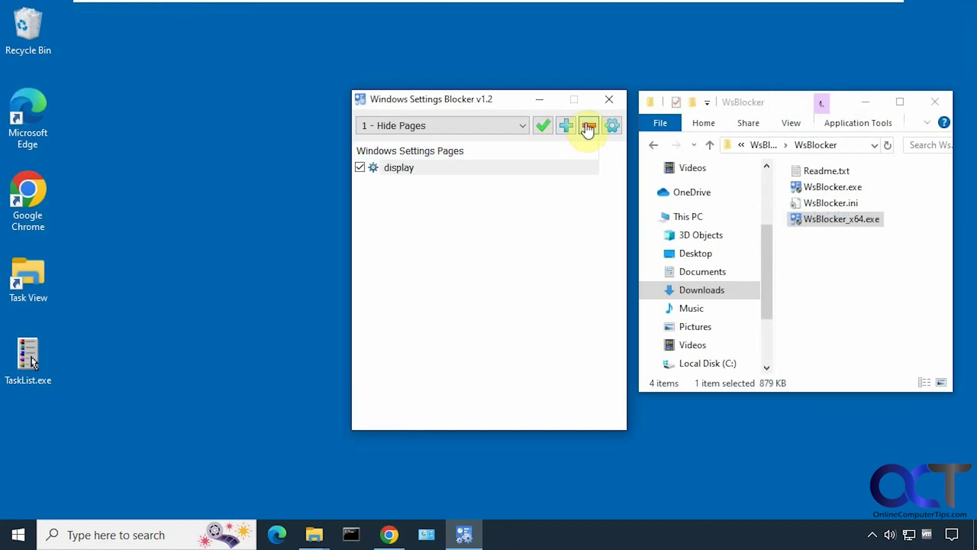
pyautogui.click(544, 127)
pyautogui.click(523, 128)
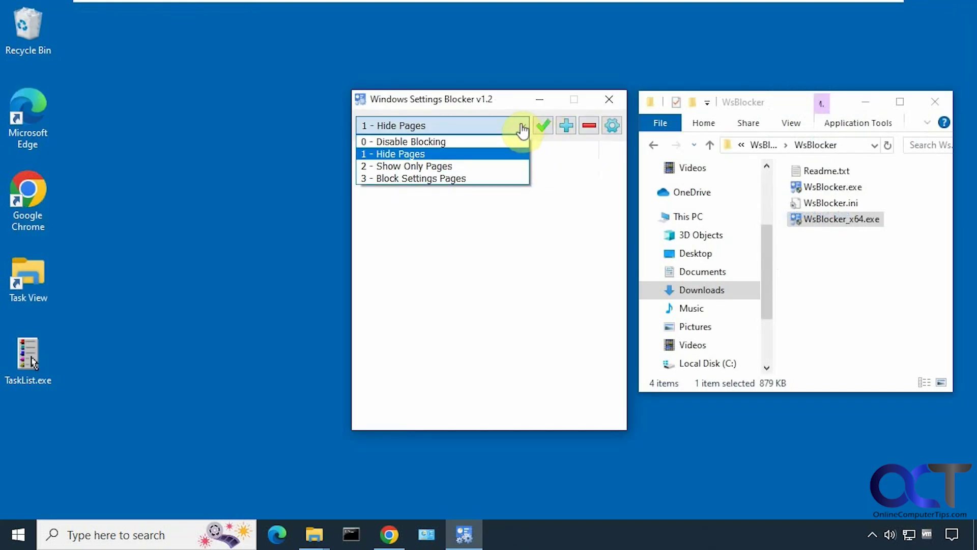
pyautogui.click(449, 166)
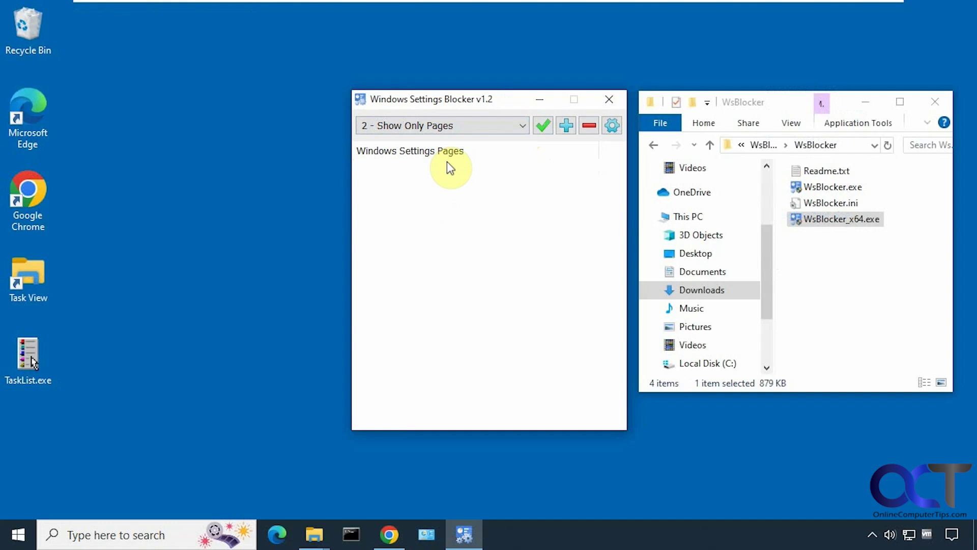
# Step: Add display to the show-only list and apply it
pyautogui.click(566, 126)
pyautogui.click(581, 265)
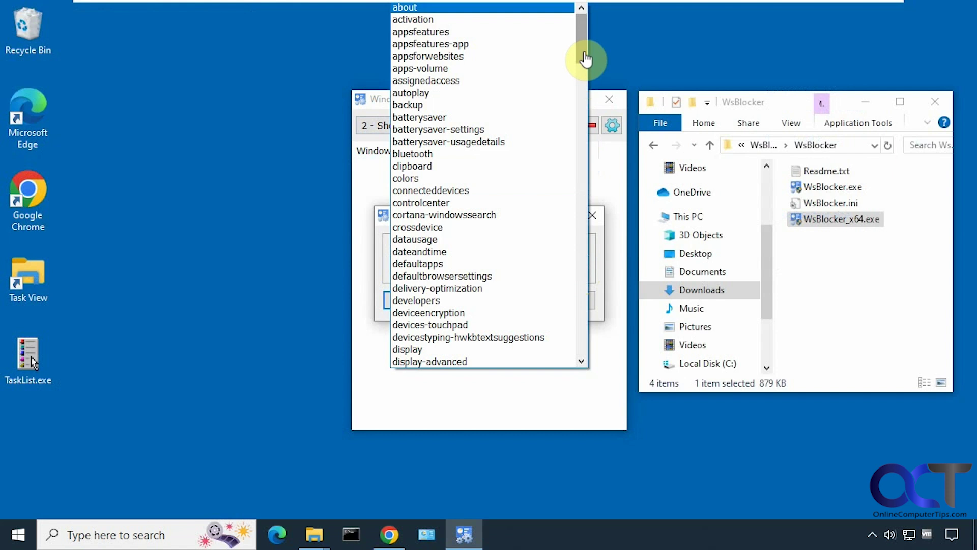
pyautogui.click(438, 349)
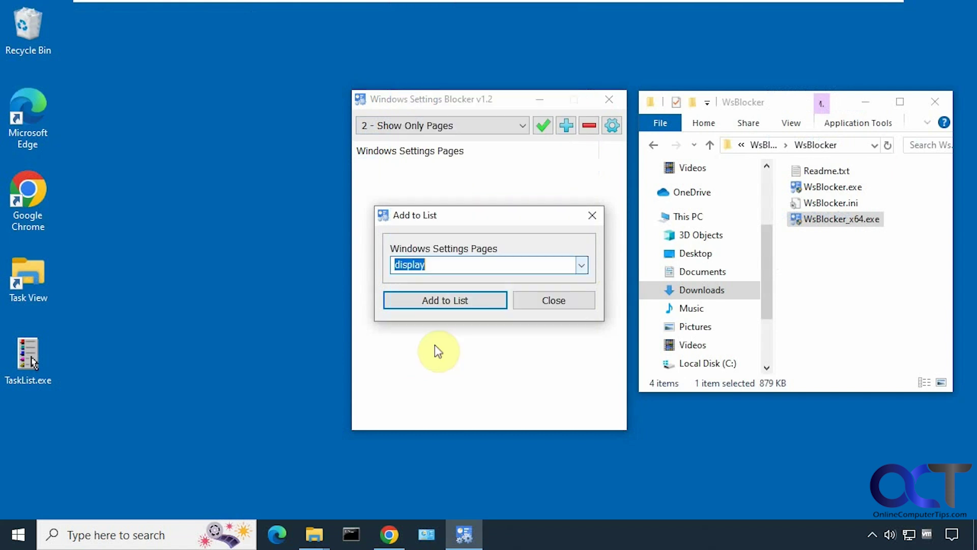
pyautogui.click(460, 315)
pyautogui.click(524, 304)
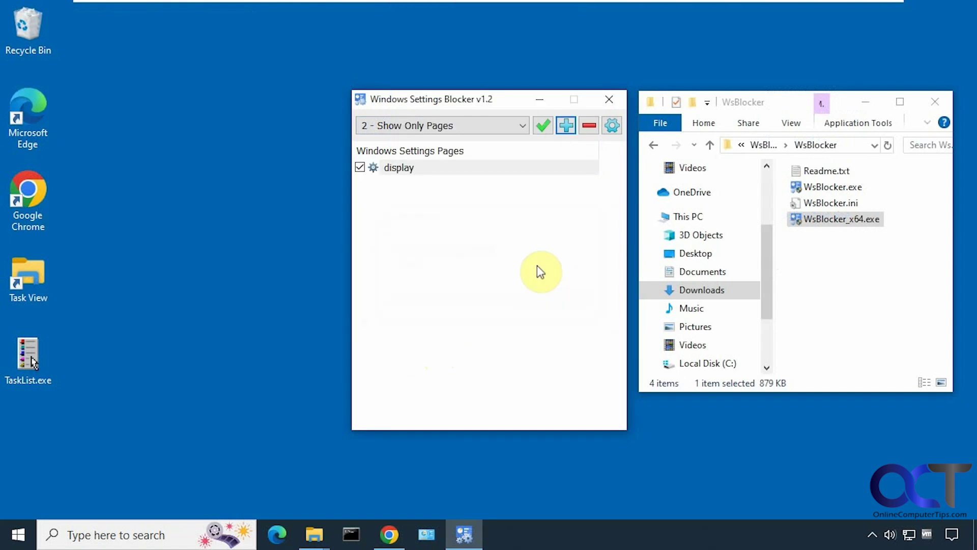
pyautogui.click(544, 126)
pyautogui.click(167, 420)
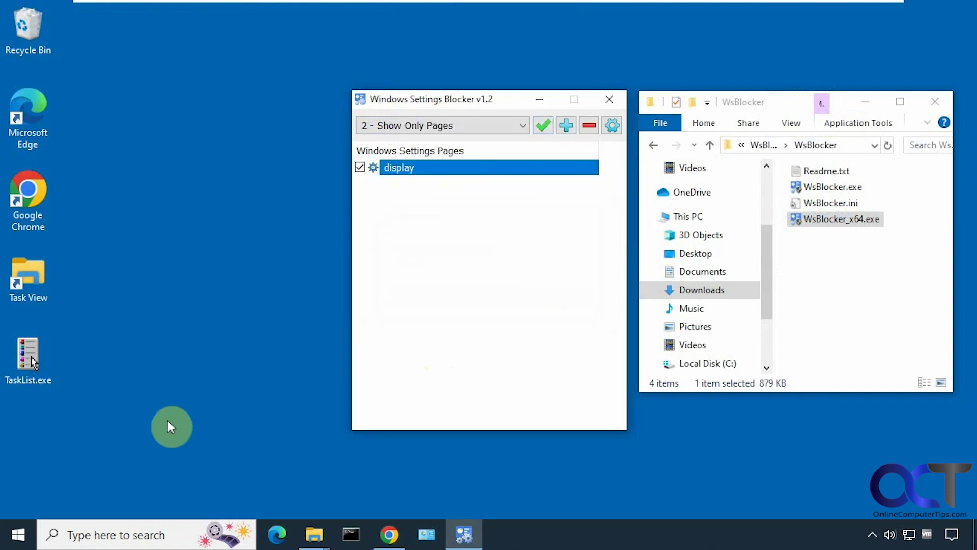
pyautogui.click(15, 534)
# Step: Open Settings, enter the System Display page, return Home, then close Settings
pyautogui.click(17, 467)
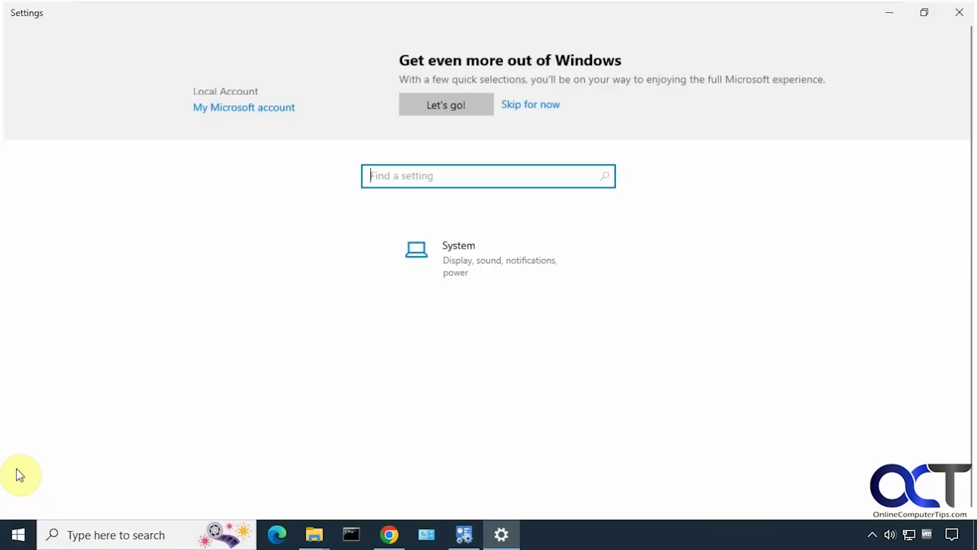
pyautogui.click(495, 258)
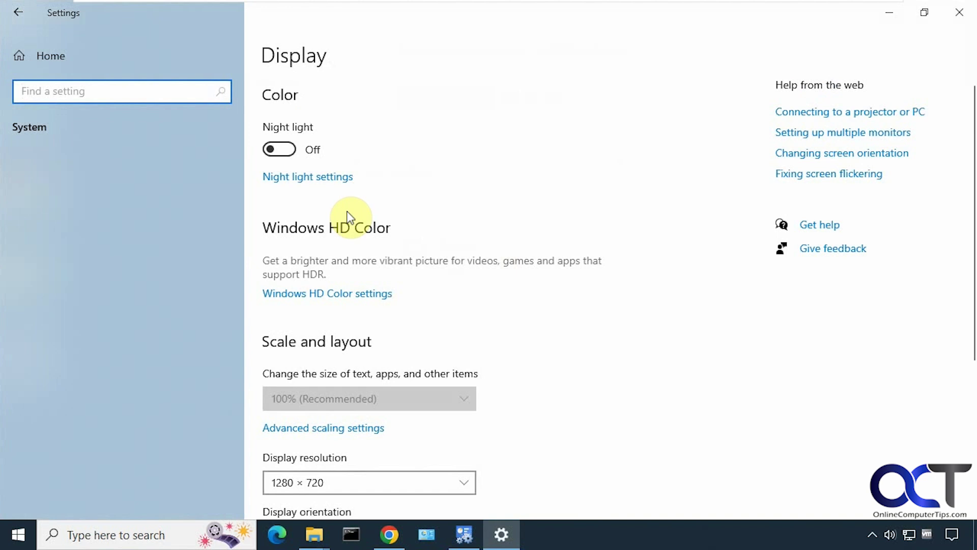
pyautogui.click(53, 56)
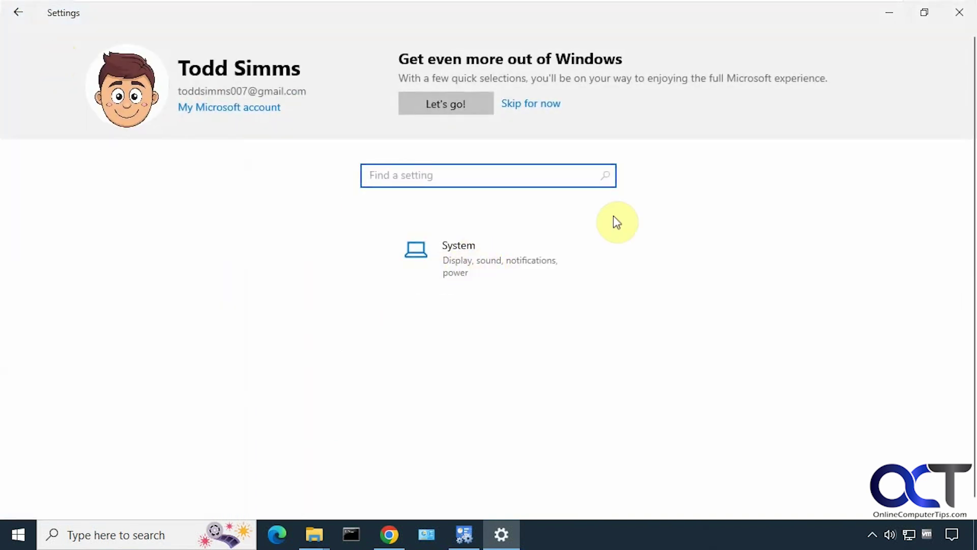
pyautogui.click(959, 11)
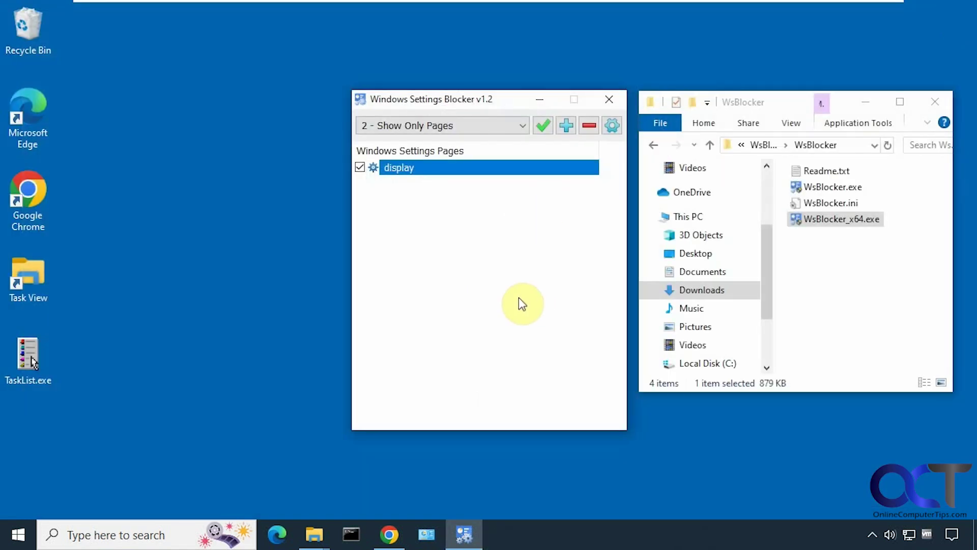
# Step: Remove display from the page list and set the mode to 0 - Disable Blocking
pyautogui.click(588, 125)
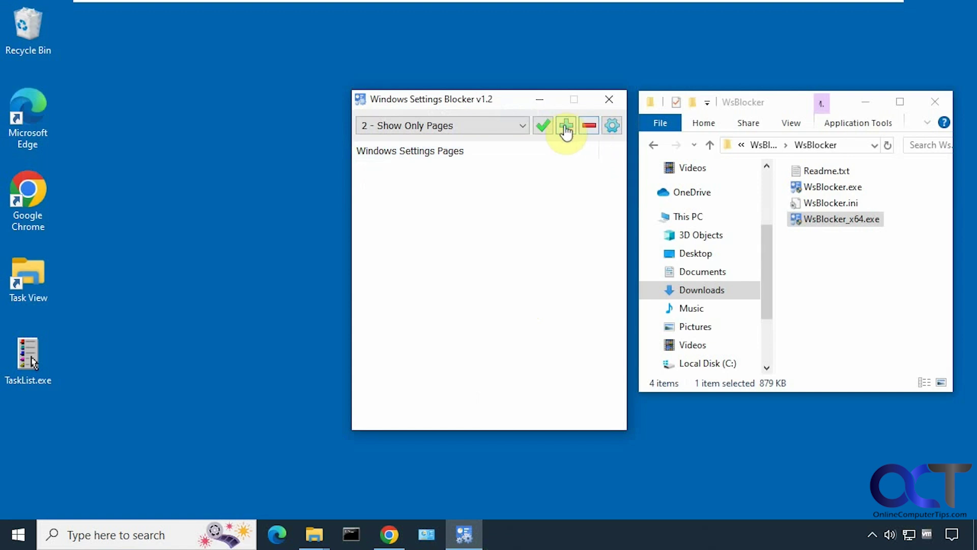
pyautogui.click(543, 126)
pyautogui.click(520, 127)
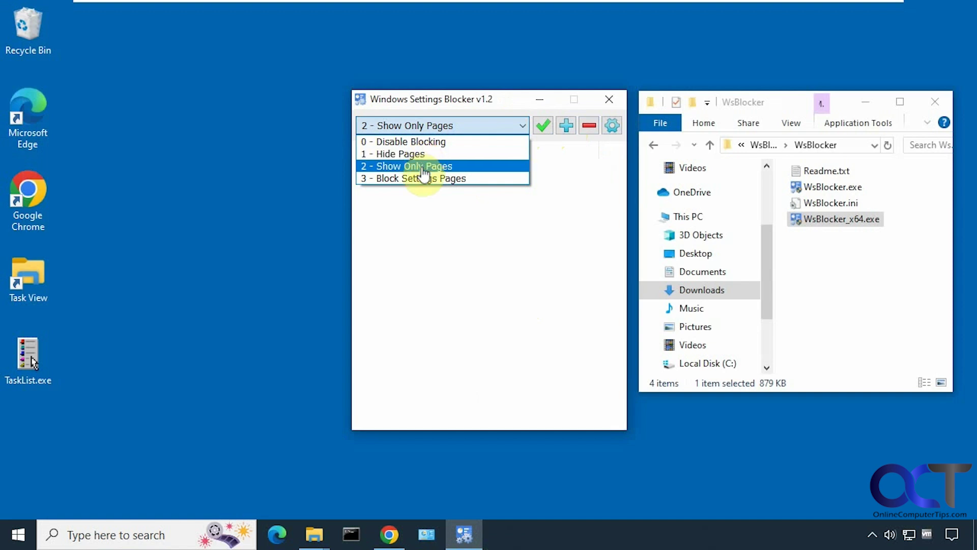
pyautogui.click(431, 142)
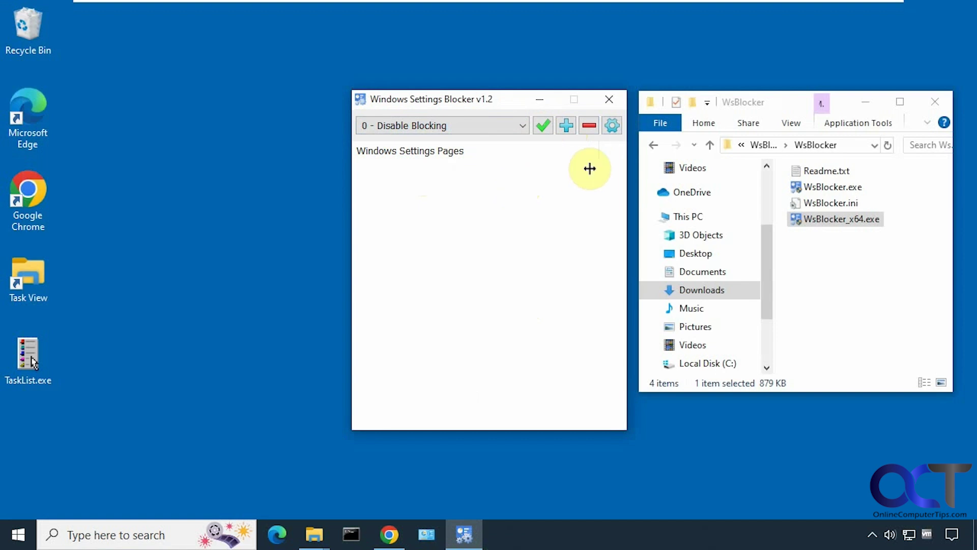
# Step: Switch the blocker to Control Panel items in 1 - Hide Pages mode and check Control Panel
pyautogui.click(613, 132)
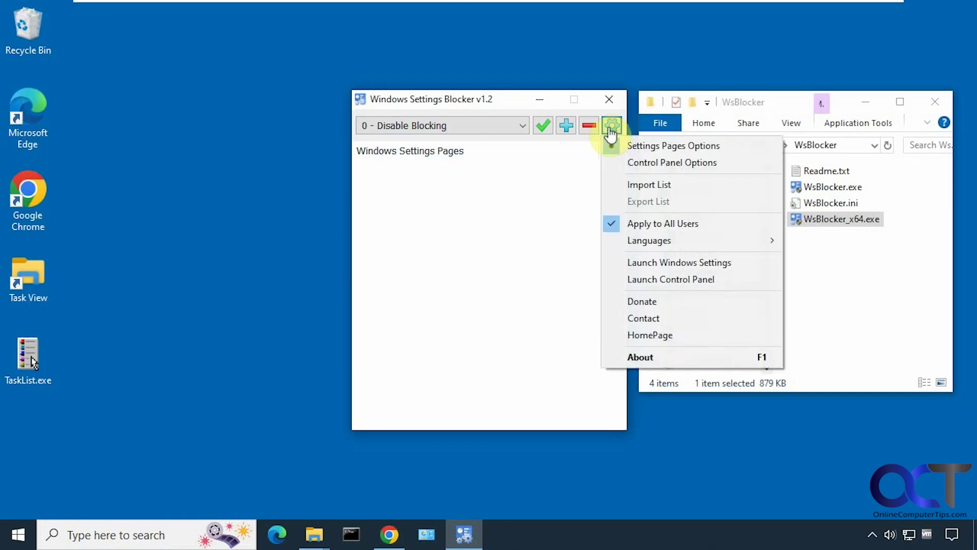
pyautogui.click(642, 162)
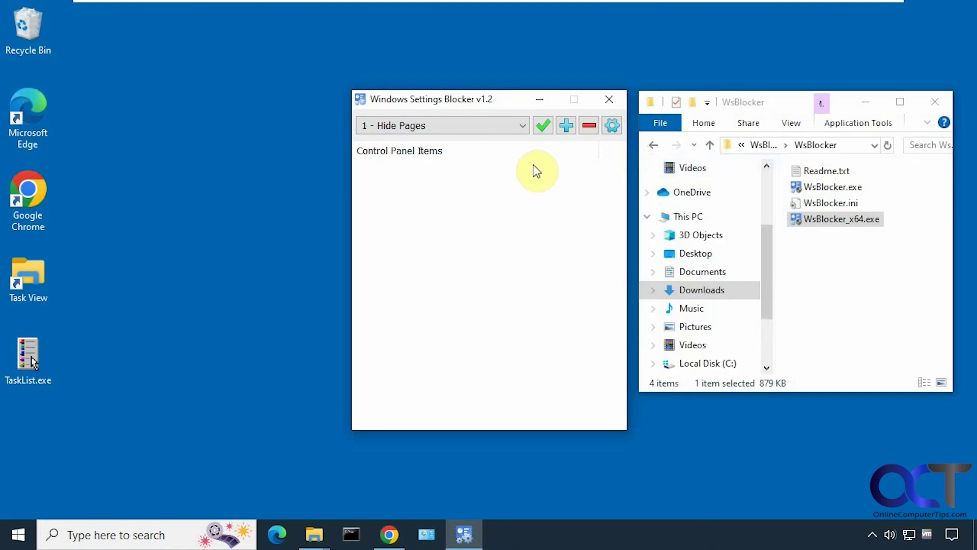
pyautogui.click(523, 127)
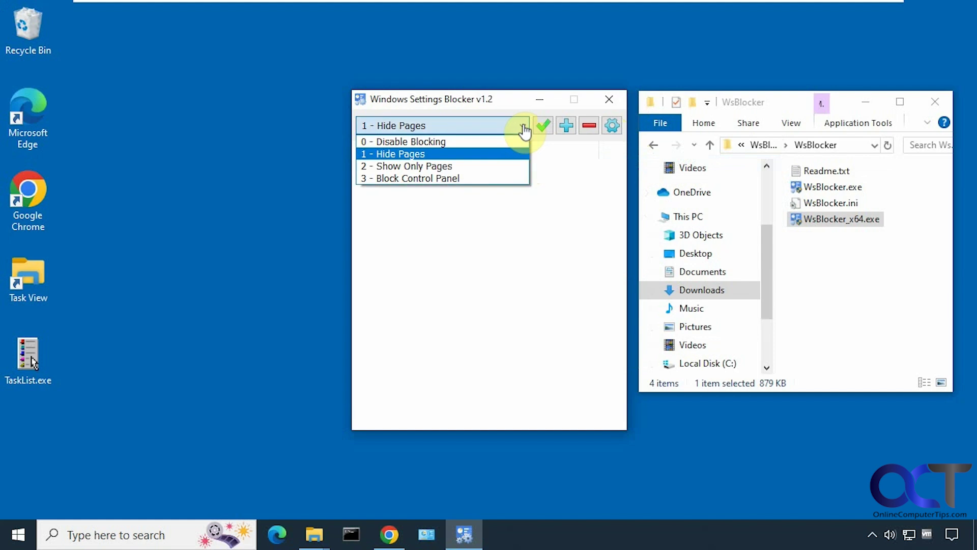
pyautogui.click(517, 301)
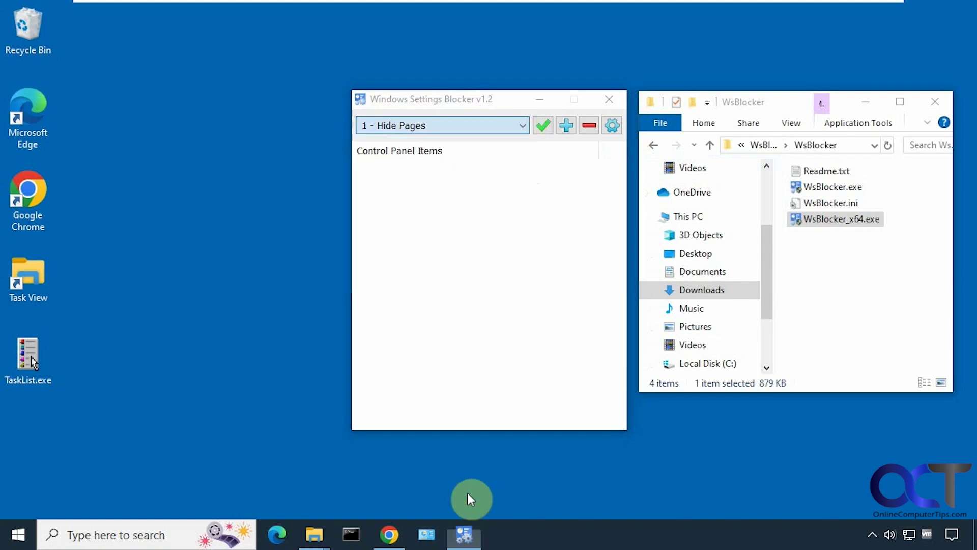
pyautogui.click(427, 534)
pyautogui.click(767, 46)
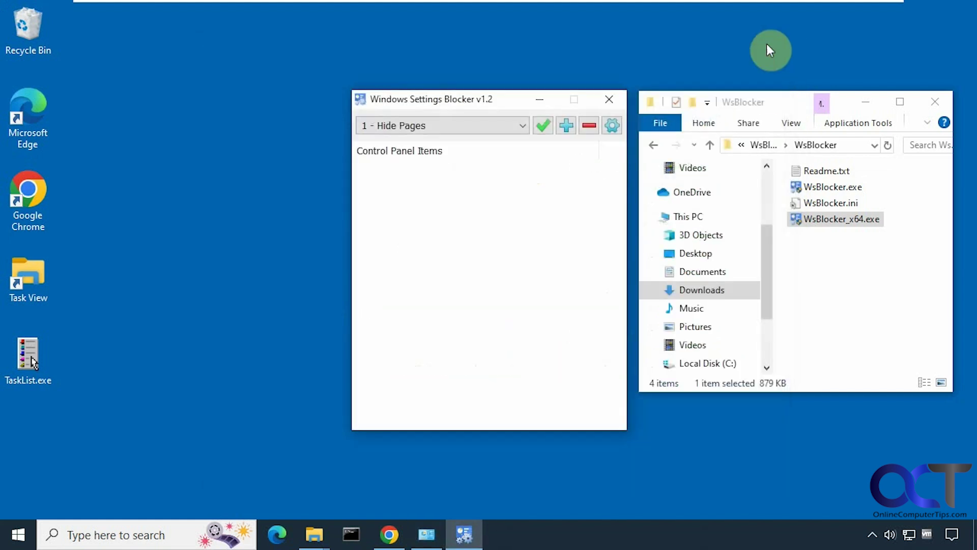
# Step: Set 3 - Block Control Panel, try opening Control Panel, and dismiss the restriction errors
pyautogui.click(522, 126)
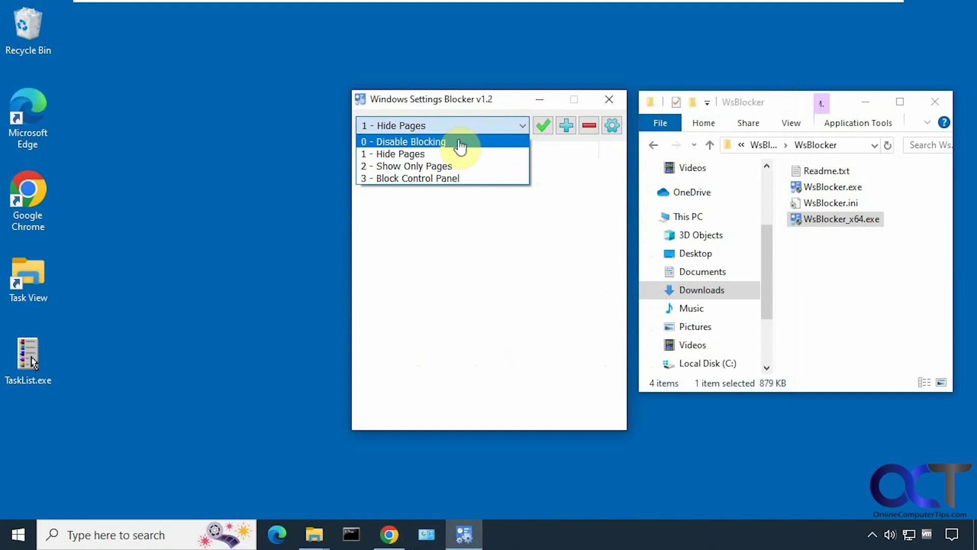
pyautogui.click(448, 178)
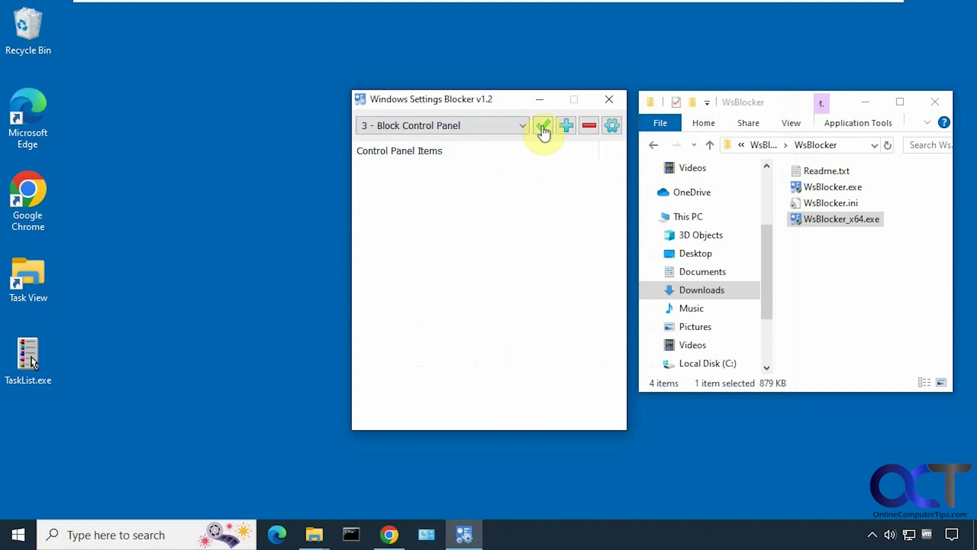
pyautogui.click(426, 533)
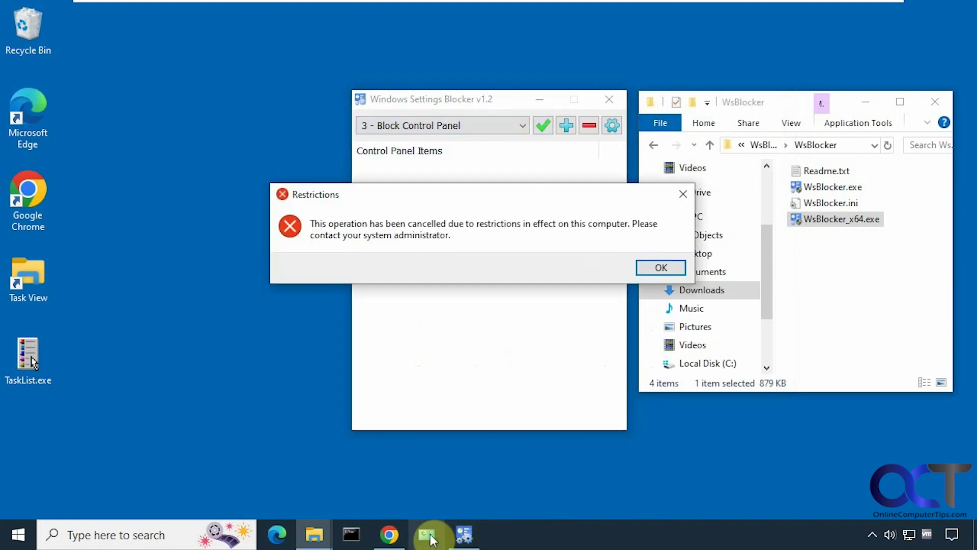
pyautogui.click(649, 268)
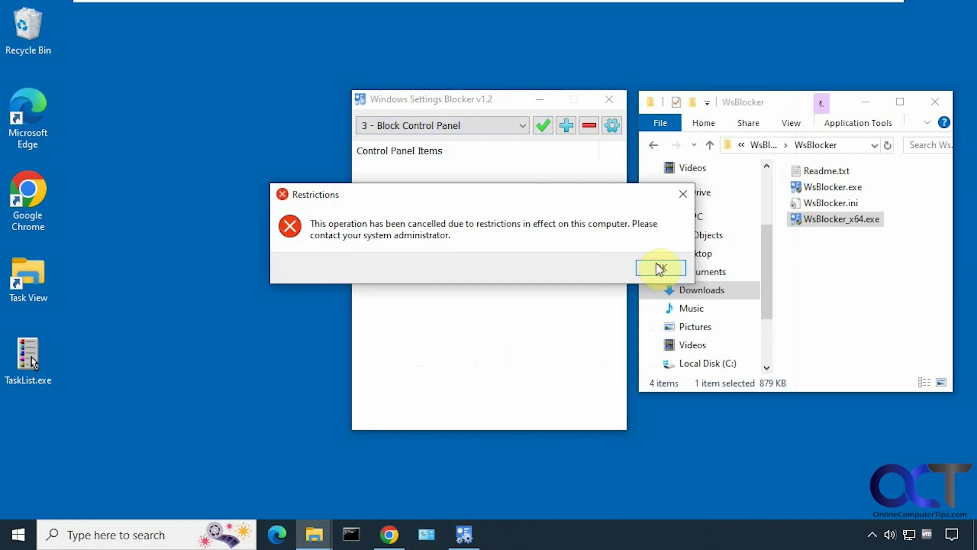
pyautogui.click(660, 268)
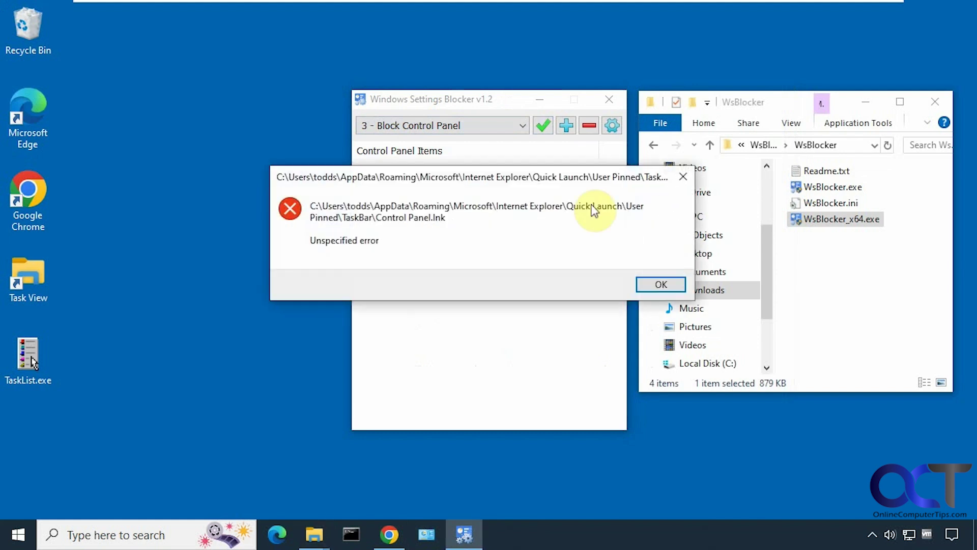
pyautogui.click(655, 283)
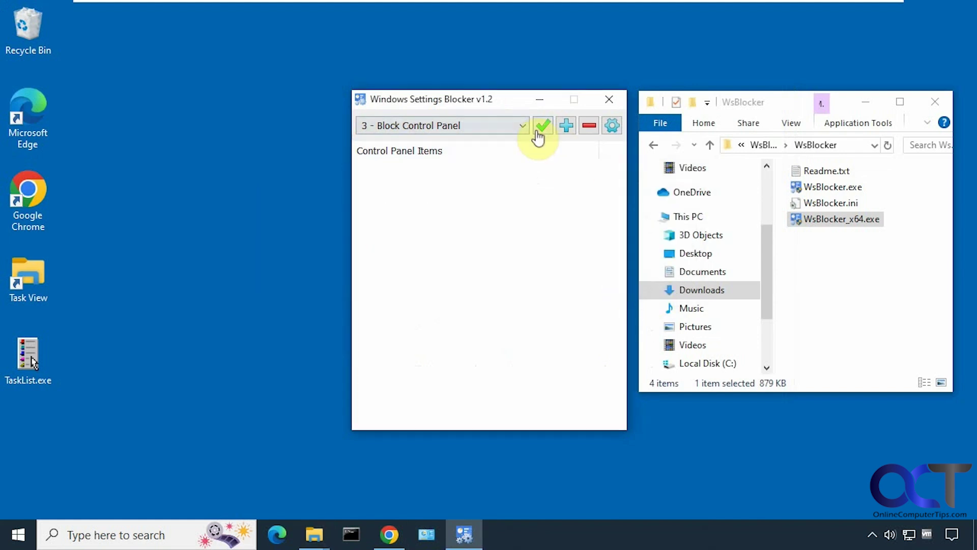
# Step: Apply 0 - Disable Blocking and confirm Control Panel opens normally again
pyautogui.click(521, 128)
pyautogui.click(480, 145)
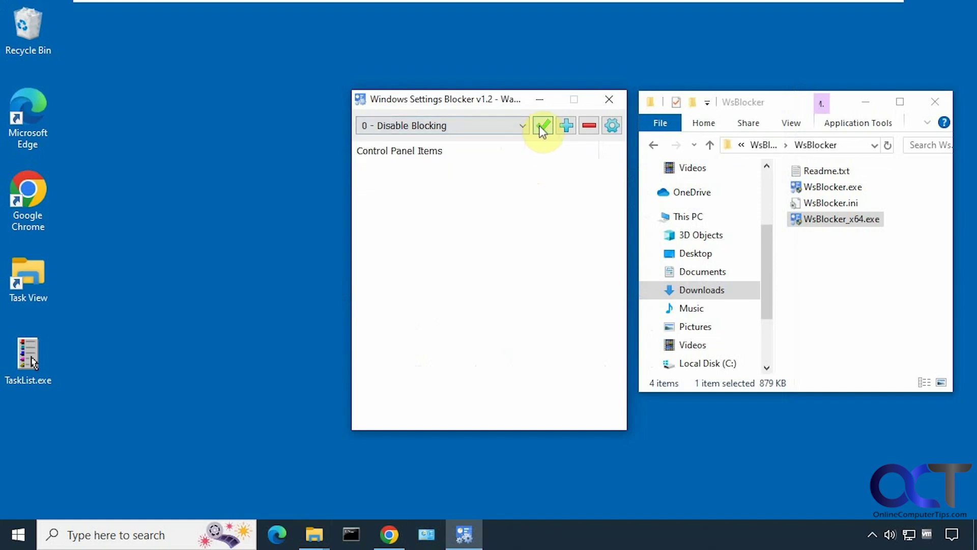
pyautogui.click(539, 125)
pyautogui.click(426, 532)
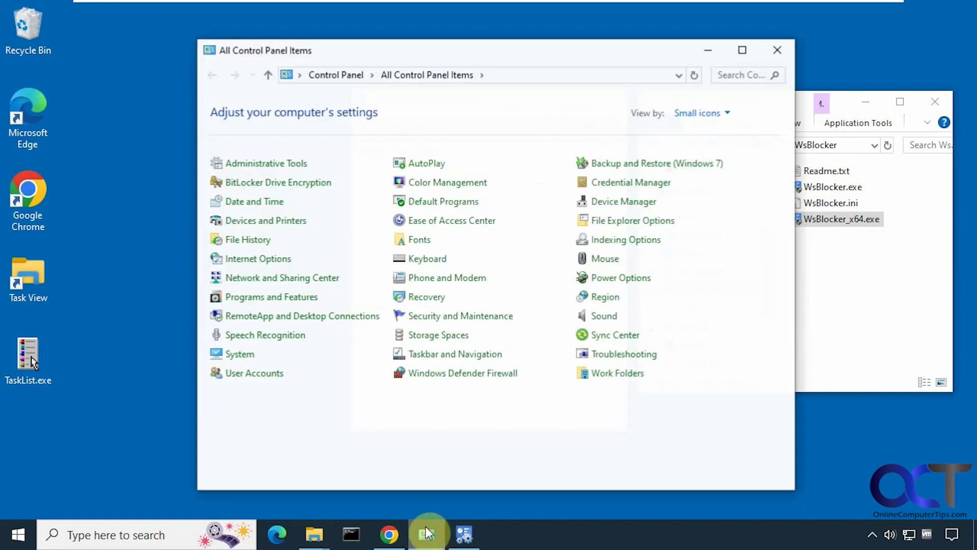
pyautogui.click(777, 49)
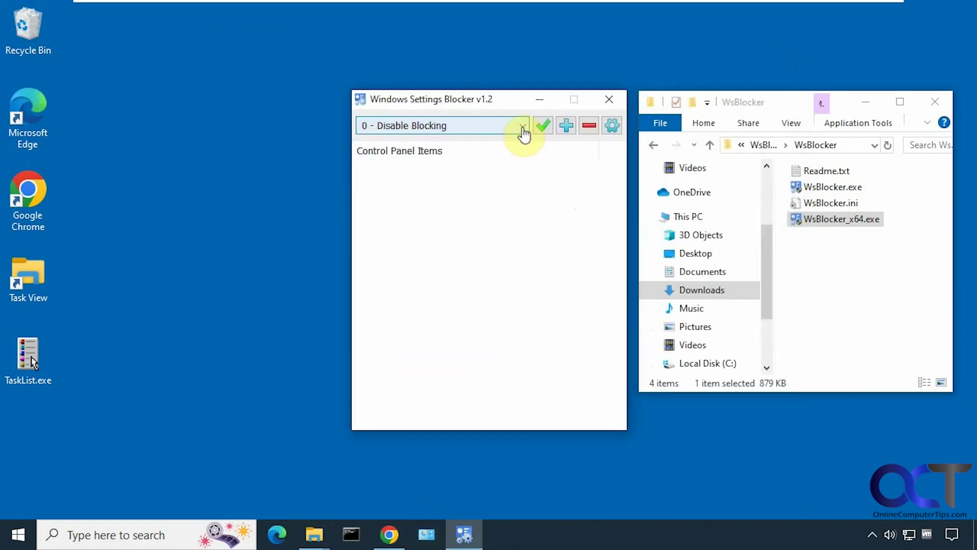
# Step: Select 1 - Hide Pages and compare the available items against Control Panel
pyautogui.click(522, 127)
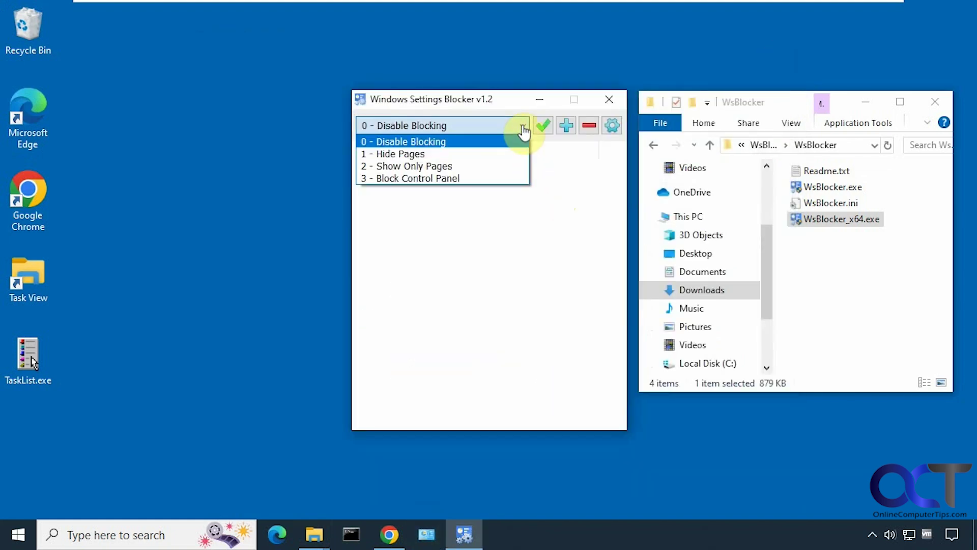
pyautogui.click(478, 153)
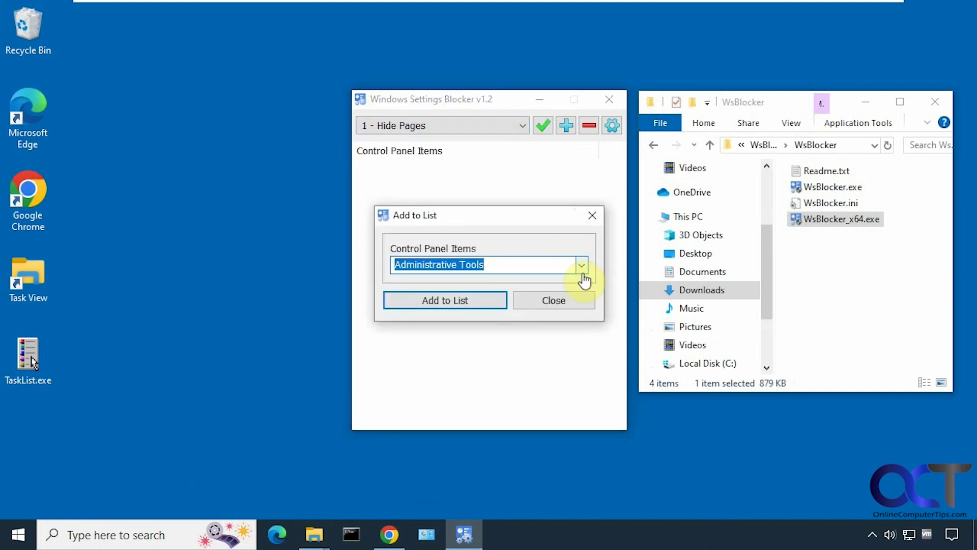
pyautogui.click(586, 275)
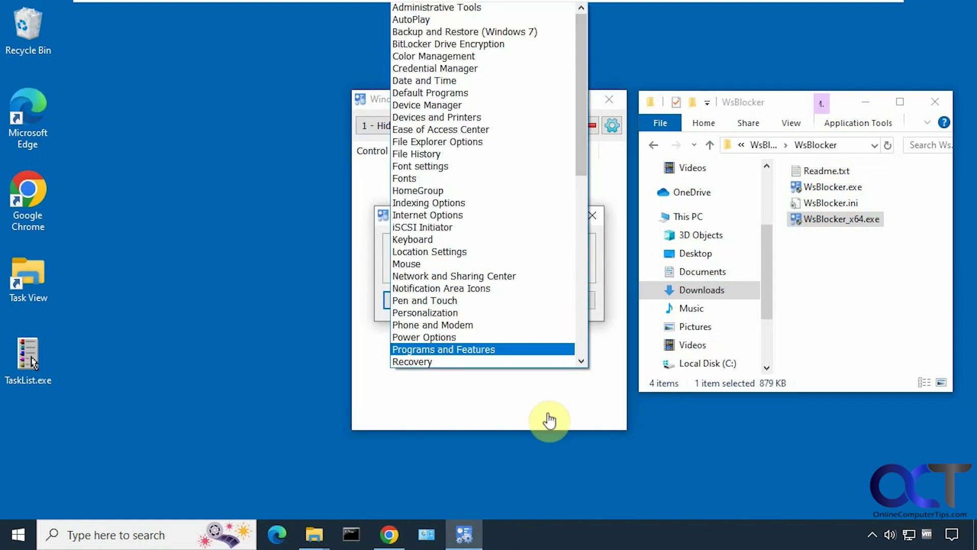
pyautogui.click(440, 539)
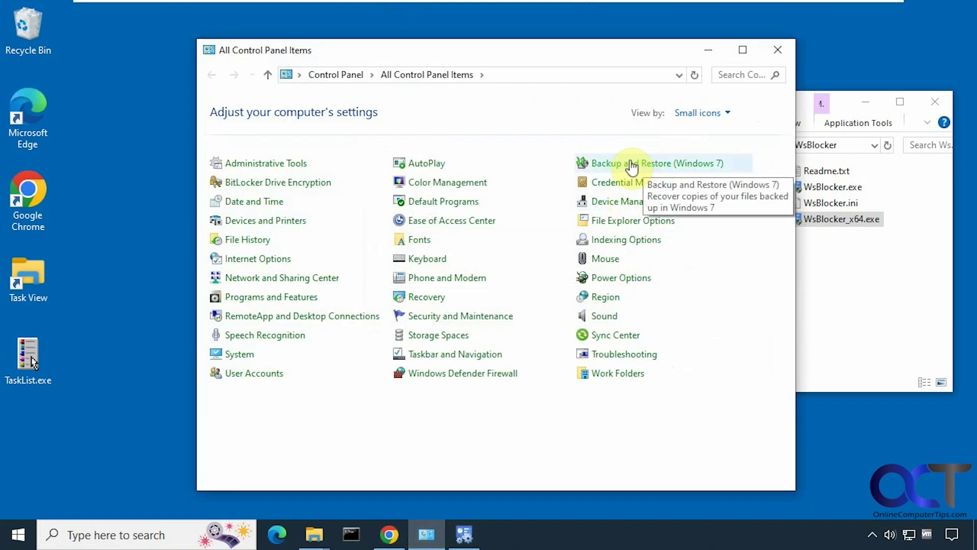
pyautogui.click(707, 49)
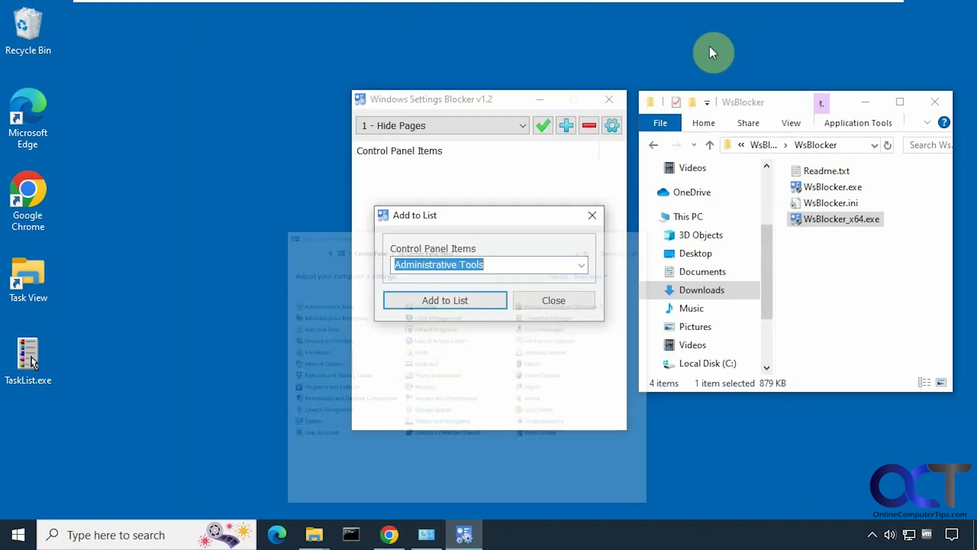
# Step: Hide Backup and Restore (Windows 7), apply, and check Control Panel no longer shows it
pyautogui.click(579, 266)
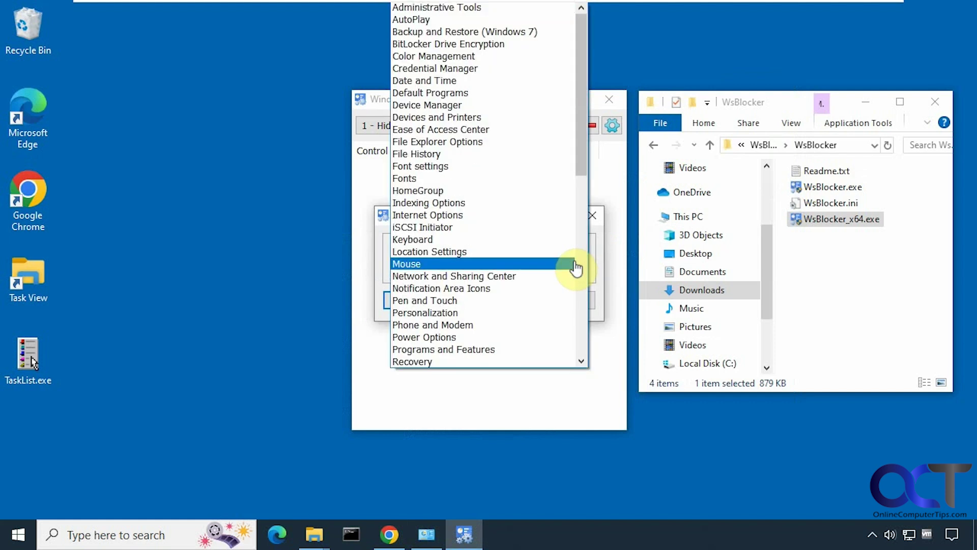
pyautogui.click(482, 32)
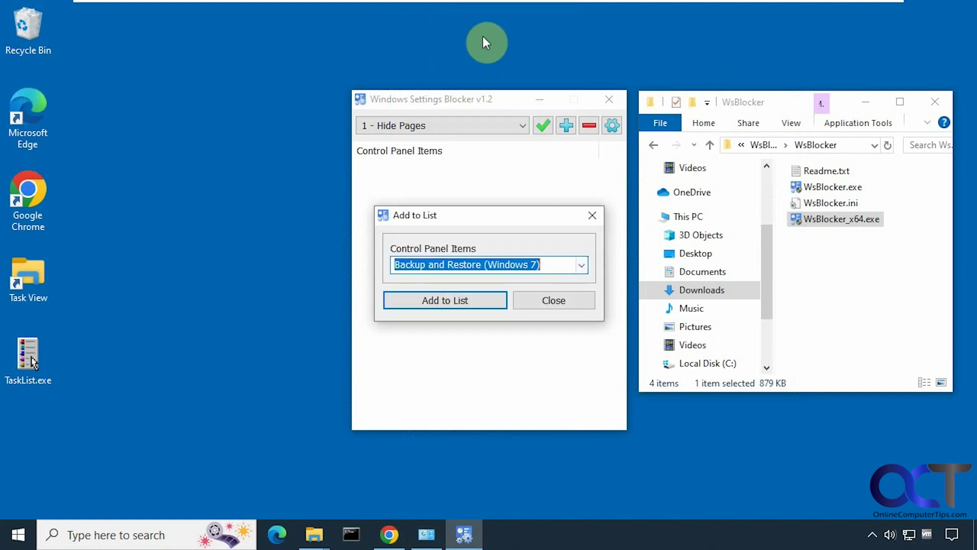
pyautogui.click(460, 301)
pyautogui.click(541, 301)
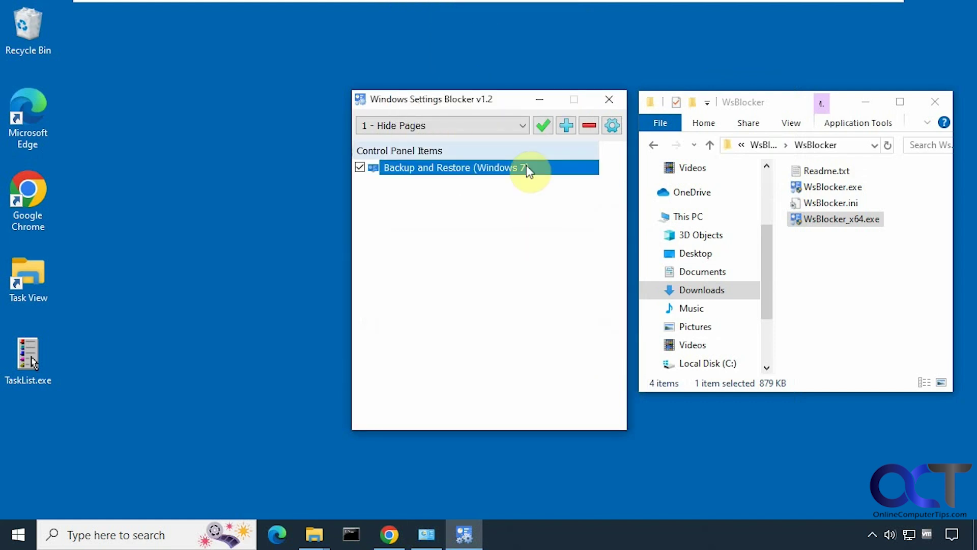
pyautogui.click(542, 124)
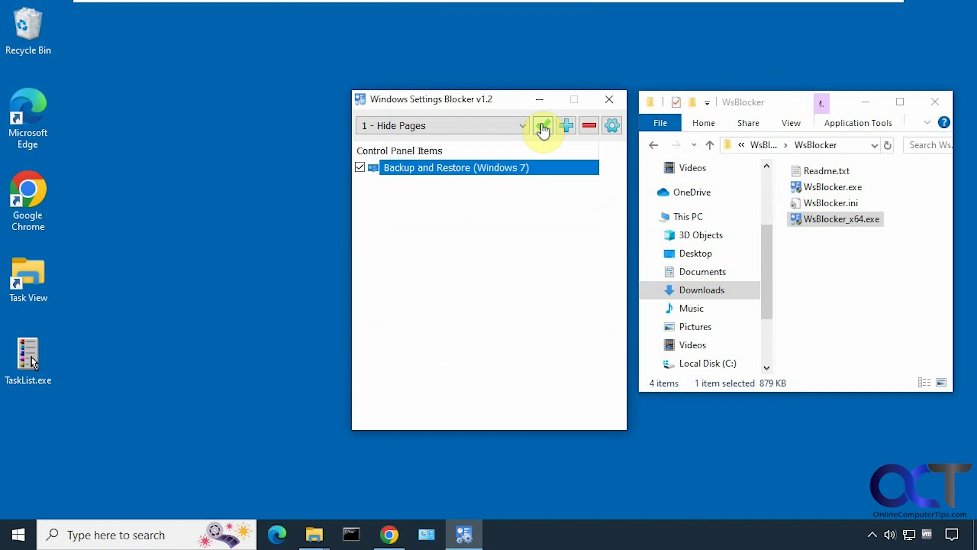
pyautogui.click(428, 535)
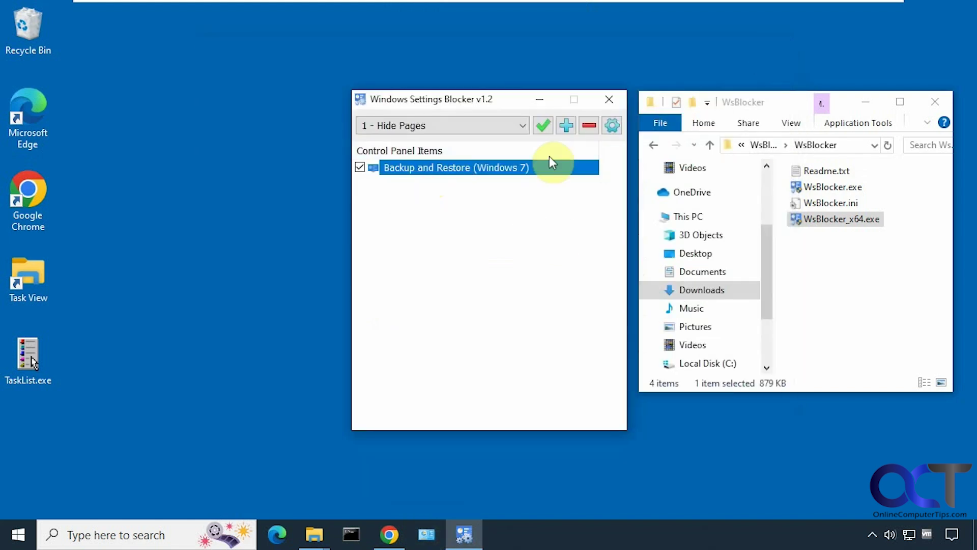
# Step: Remove Backup and Restore from the list, apply, and confirm Control Panel shows every item
pyautogui.click(587, 126)
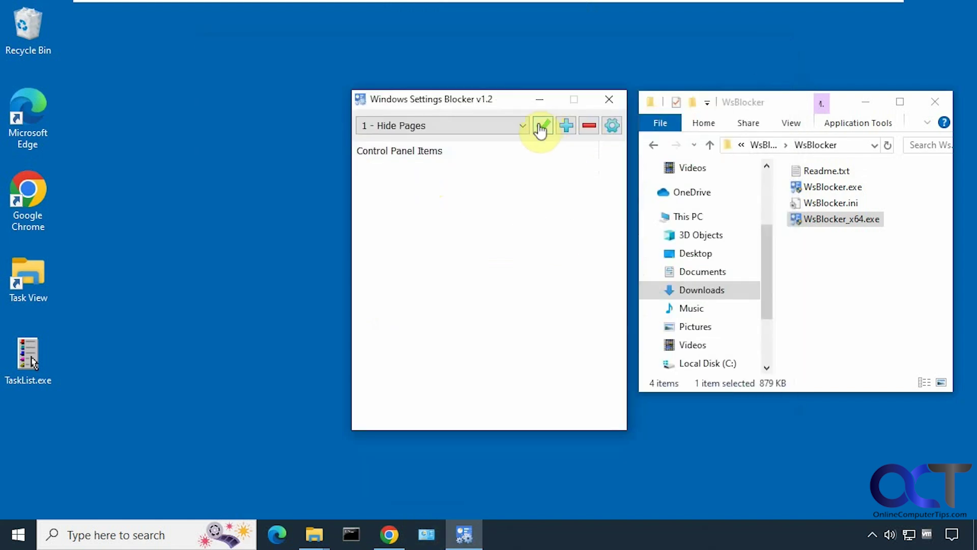
pyautogui.click(542, 127)
pyautogui.click(428, 534)
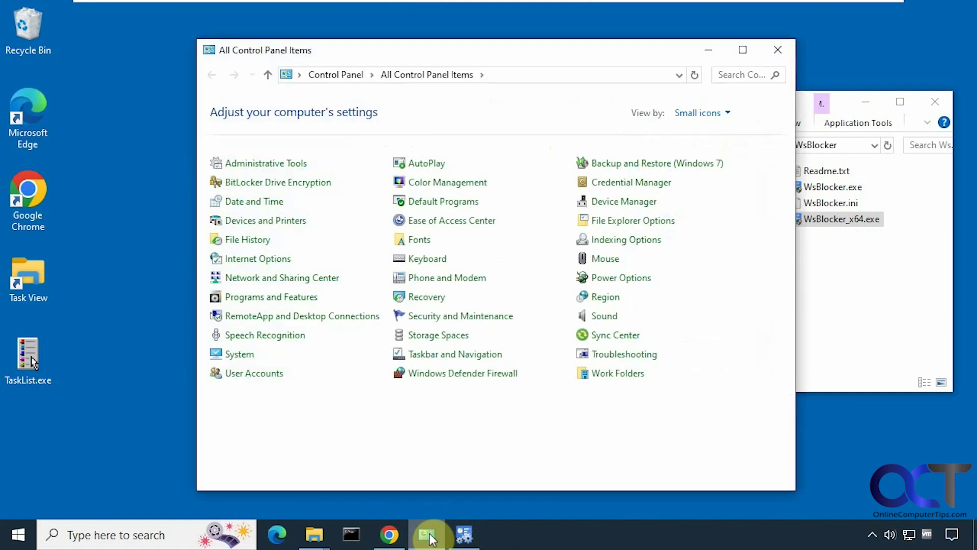
pyautogui.click(777, 49)
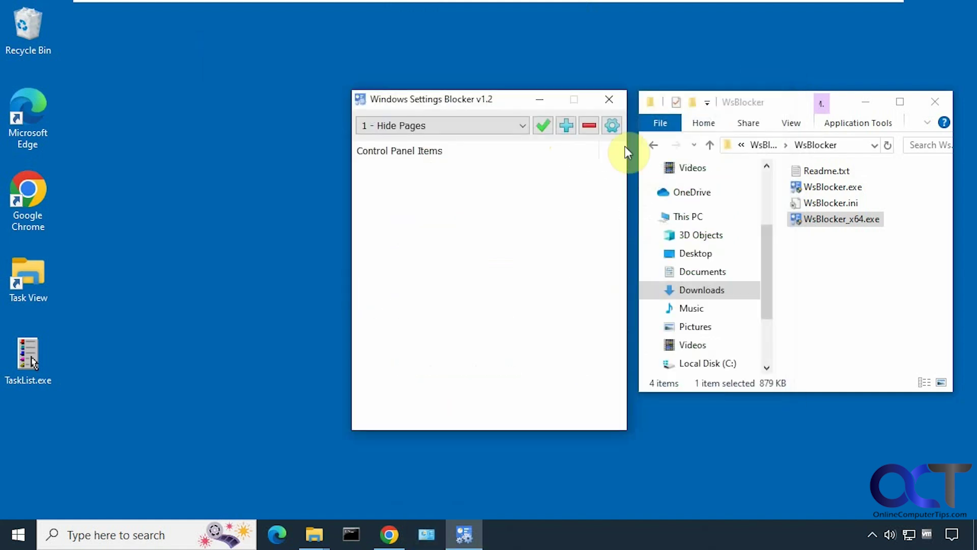
pyautogui.click(522, 125)
# Step: Switch to '2 - Show Only Pages' mode and add Fonts as the only Control Panel item
pyautogui.click(458, 151)
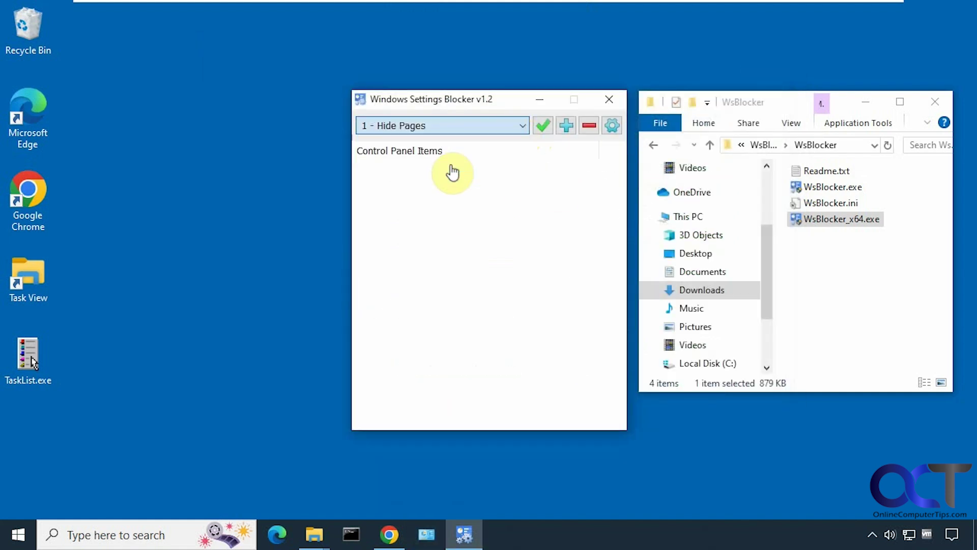
pyautogui.click(566, 126)
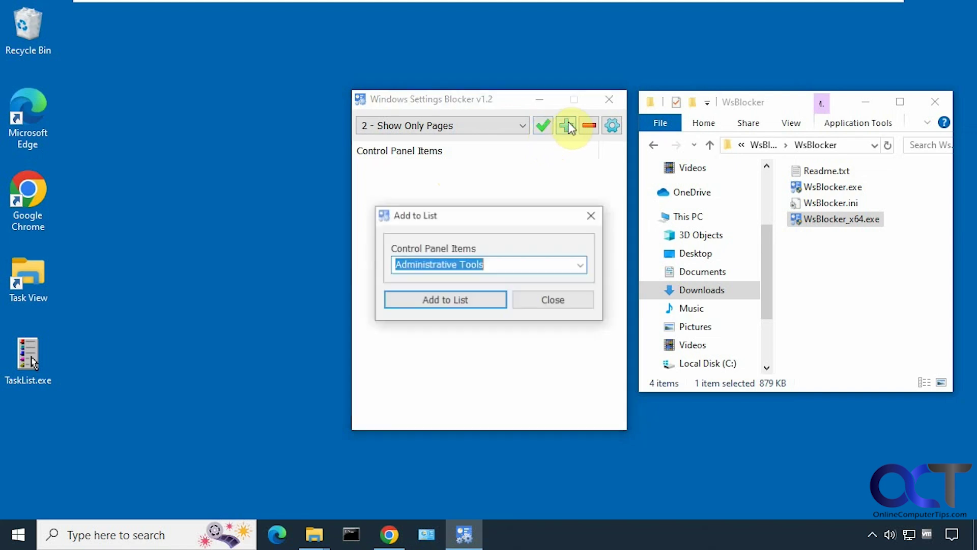
pyautogui.click(580, 265)
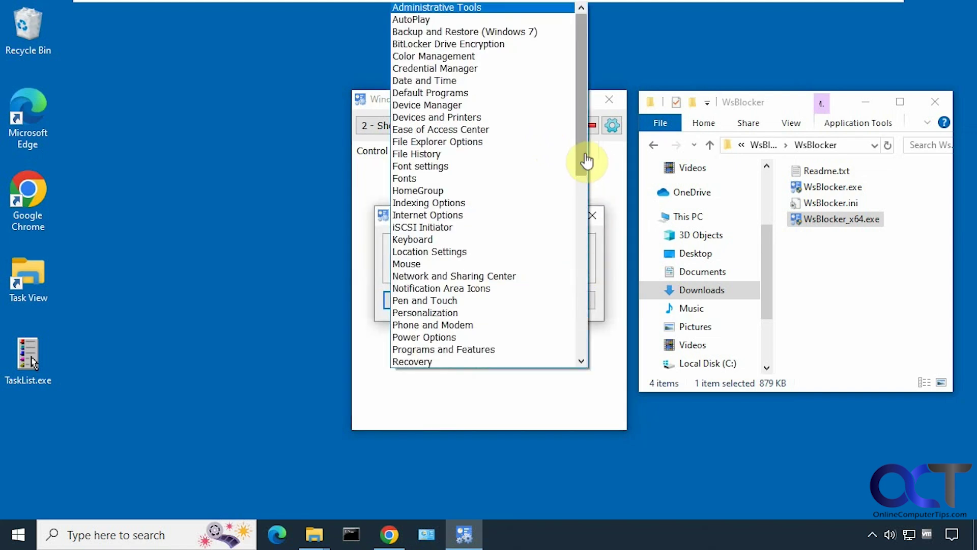
pyautogui.click(466, 179)
pyautogui.click(456, 302)
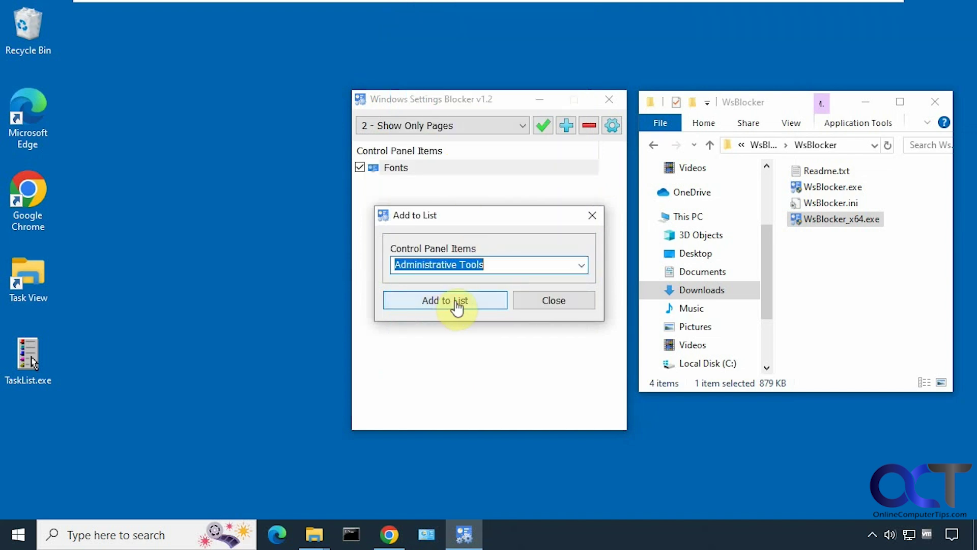
pyautogui.click(527, 301)
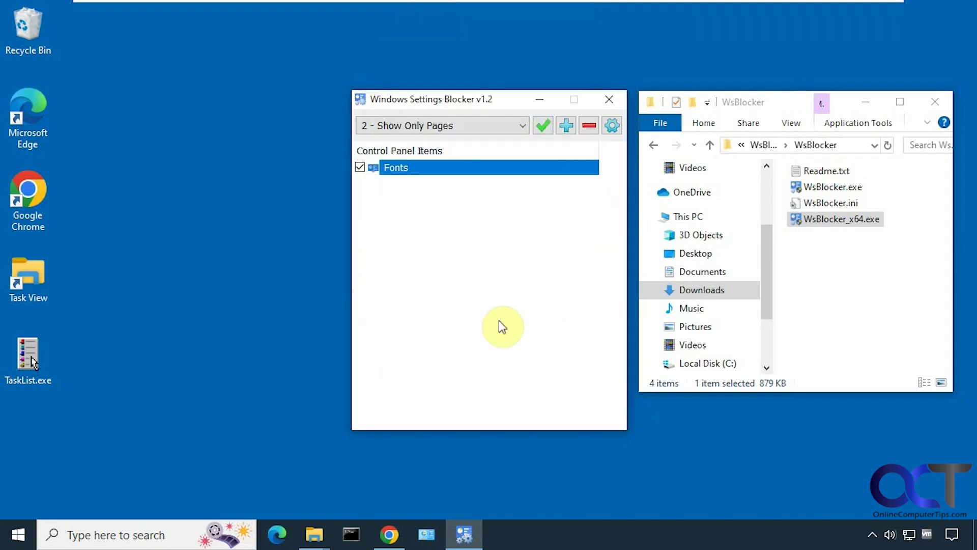
# Step: Confirm Control Panel now shows only Fonts, then remove Fonts from the list
pyautogui.click(432, 518)
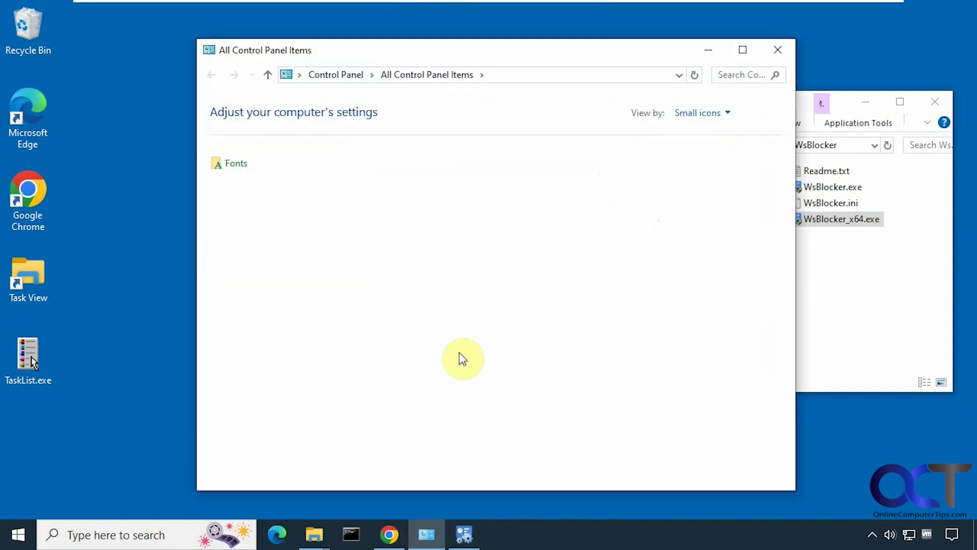
pyautogui.click(777, 50)
pyautogui.click(589, 126)
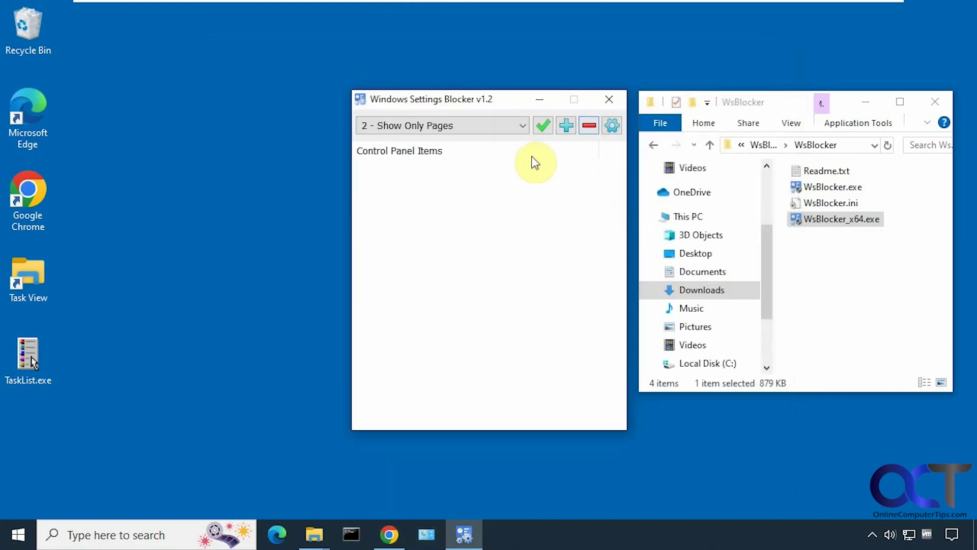
pyautogui.click(614, 125)
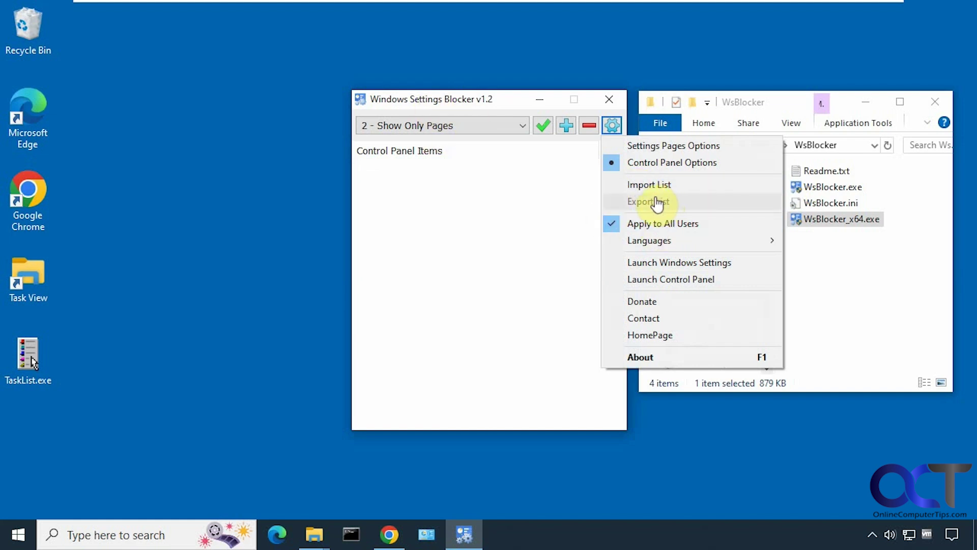
pyautogui.click(536, 250)
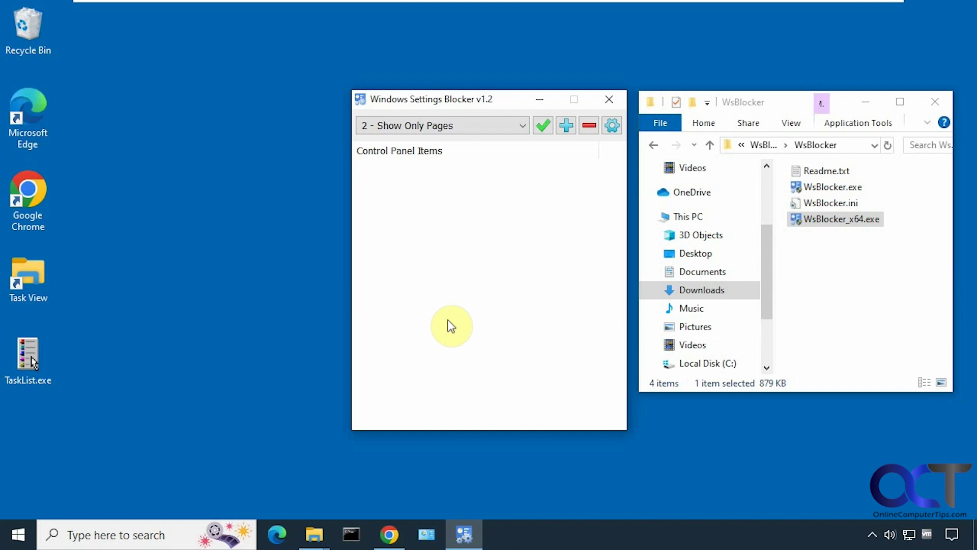